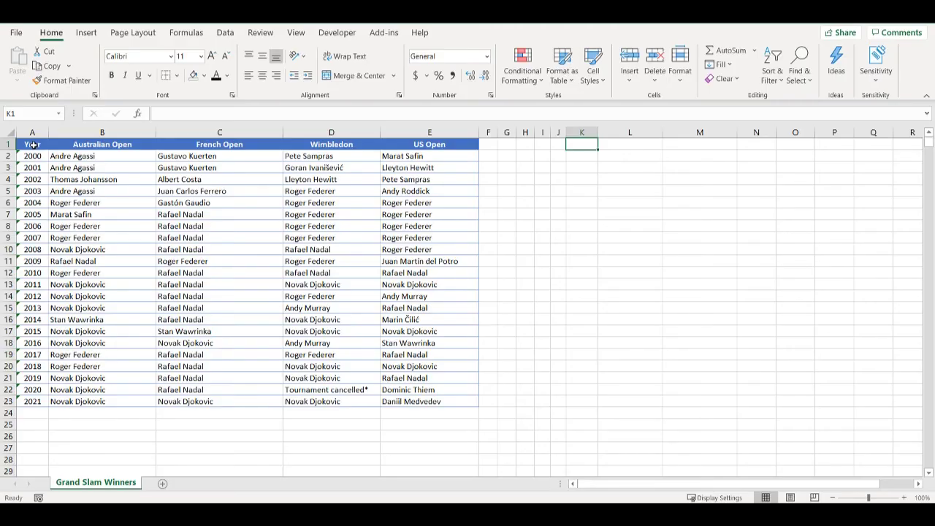
# Manually copy the years A1:A23 into column K and fill L1:L23 with Australian Open
pyautogui.moveTo(32, 144); pyautogui.dragTo(57, 395)
pyautogui.hotkey('ctrl', 'c')
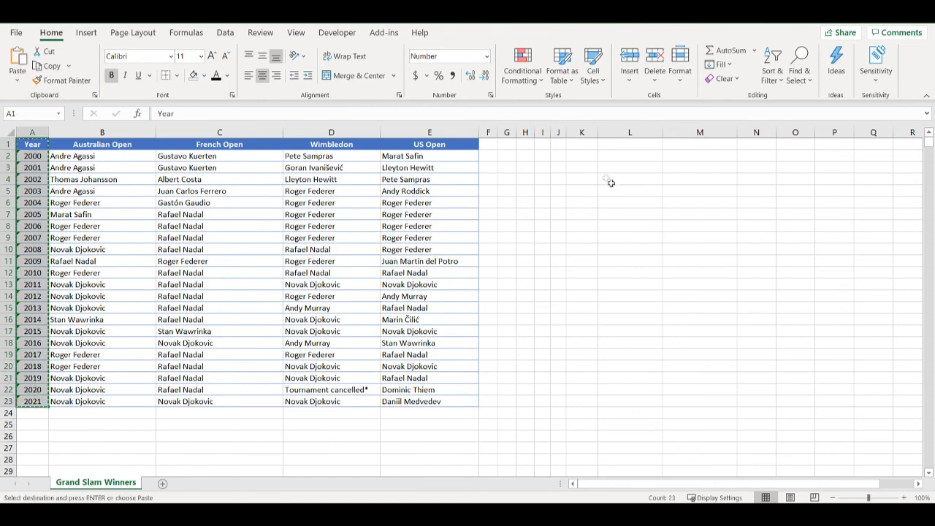
pyautogui.rightClick(582, 145)
pyautogui.click(627, 189)
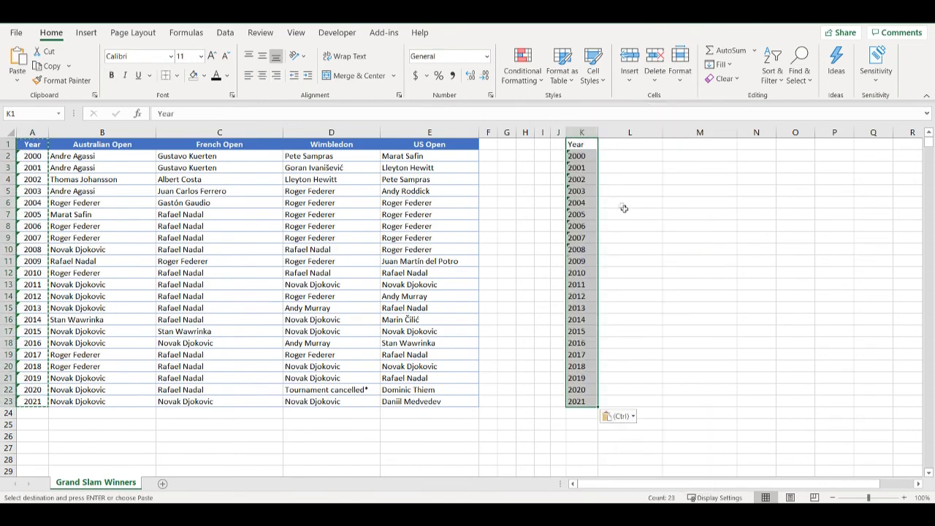
pyautogui.click(90, 148)
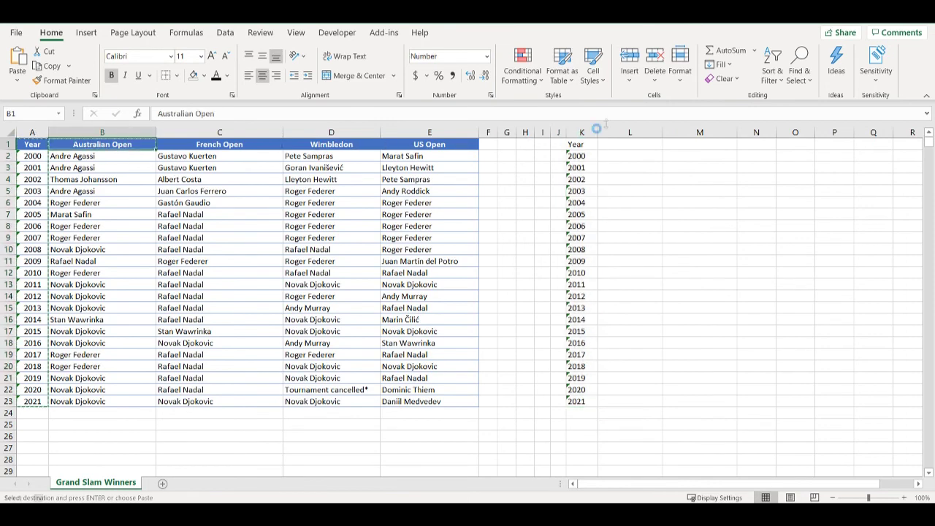
pyautogui.moveTo(626, 146); pyautogui.dragTo(645, 400)
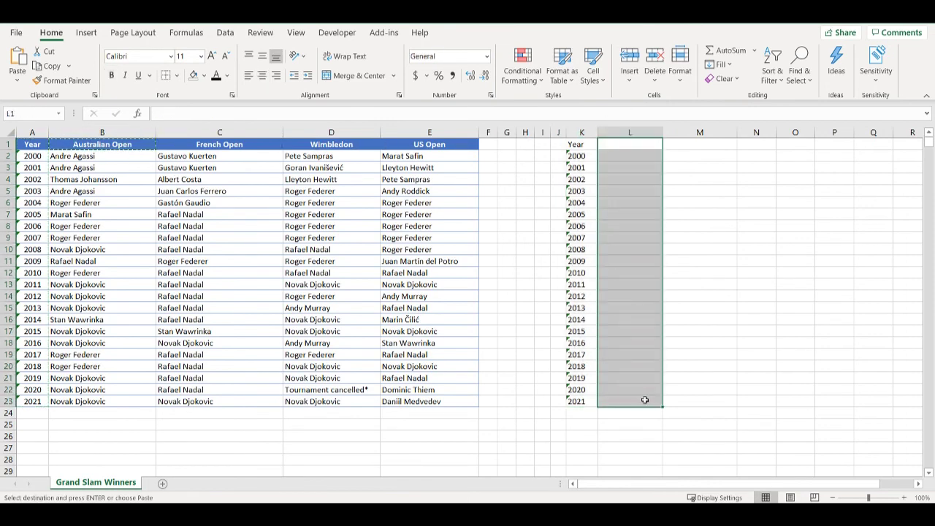
pyautogui.rightClick(645, 400)
pyautogui.click(690, 118)
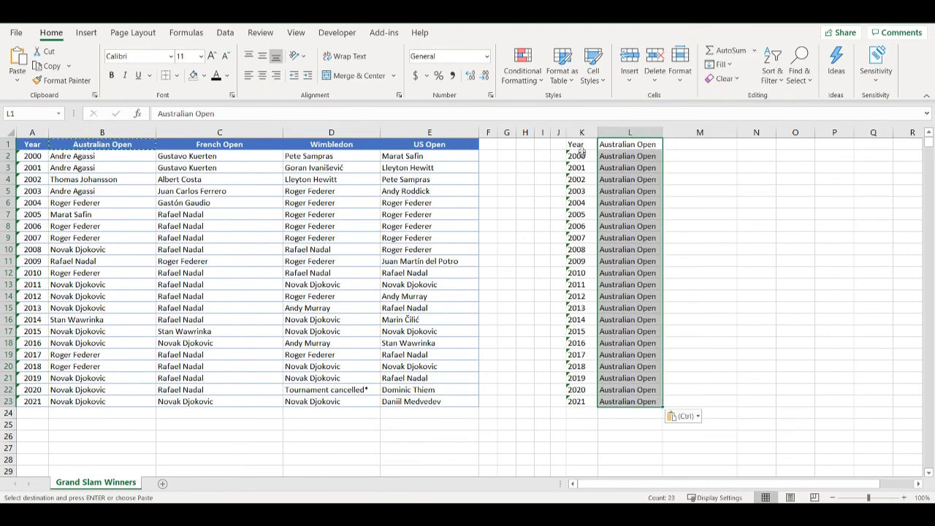
# Paste the Australian Open winners as values into M2:M23, then clear the K1:M23 demo cells
pyautogui.moveTo(79, 155); pyautogui.dragTo(116, 400)
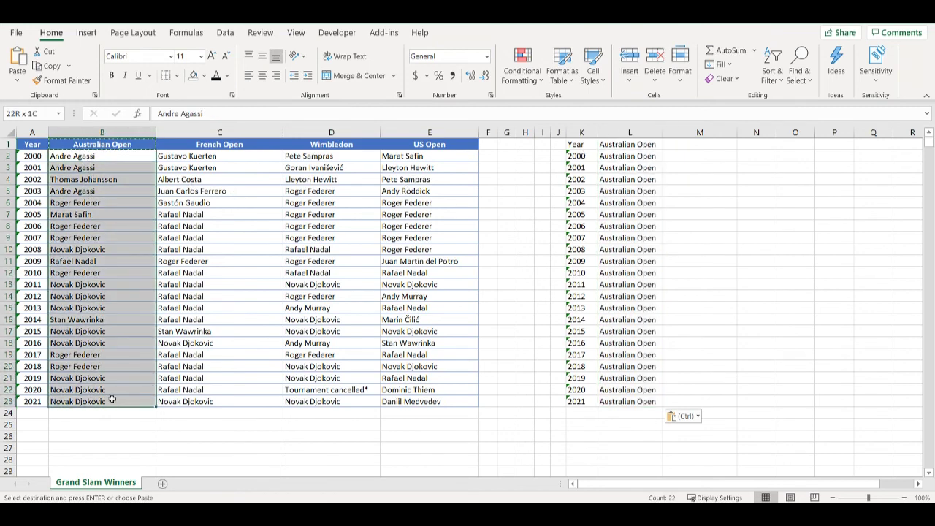
pyautogui.hotkey('ctrl', 'c')
pyautogui.click(684, 154)
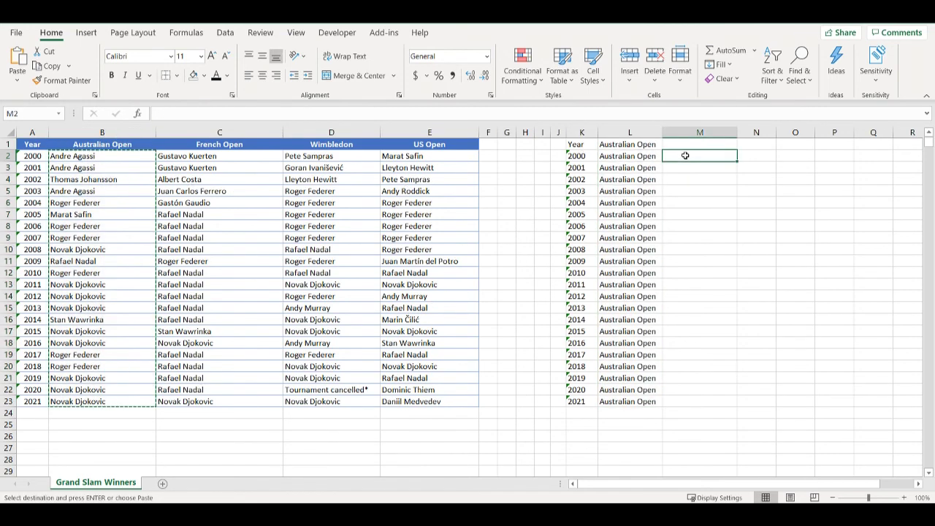
pyautogui.rightClick(684, 154)
pyautogui.click(738, 222)
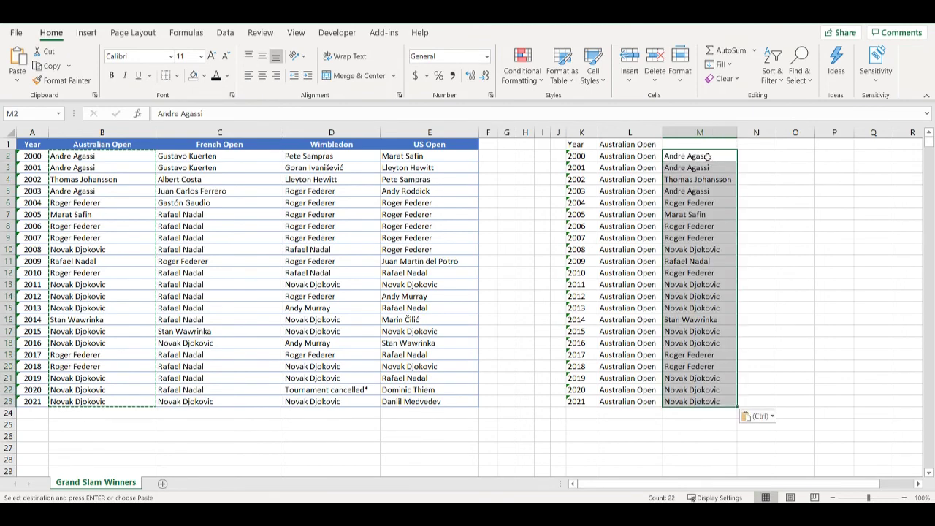
pyautogui.click(703, 156)
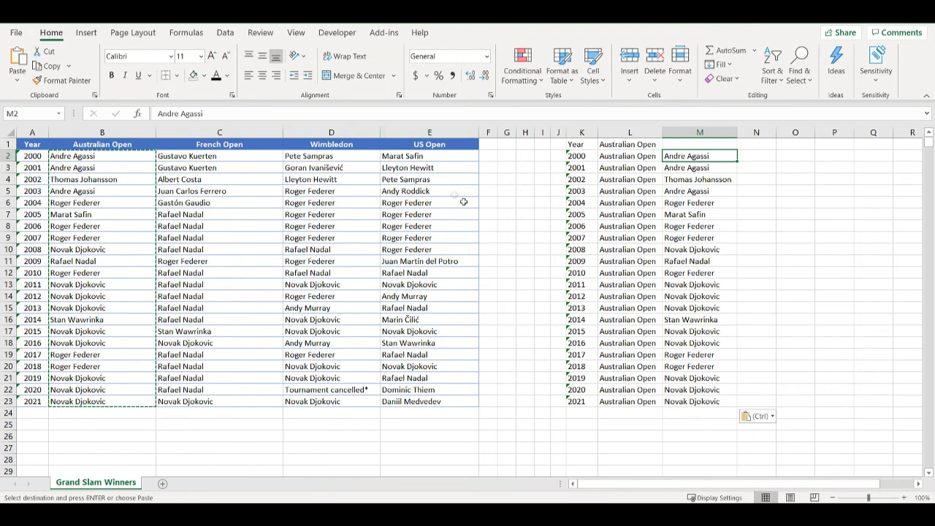
pyautogui.moveTo(691, 401); pyautogui.dragTo(582, 144)
pyautogui.press('Delete')
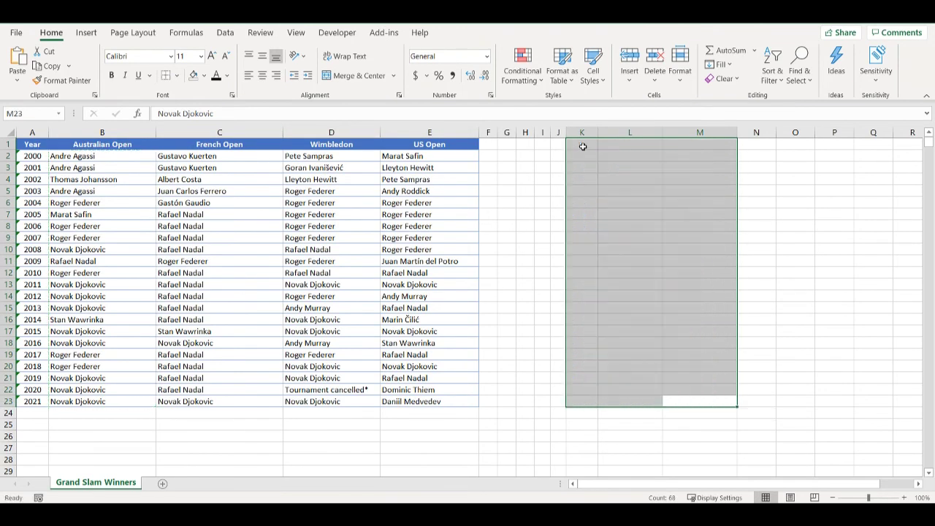
# Load the table from A1 into Power Query with headers, selecting the Australian Open column
pyautogui.click(45, 144)
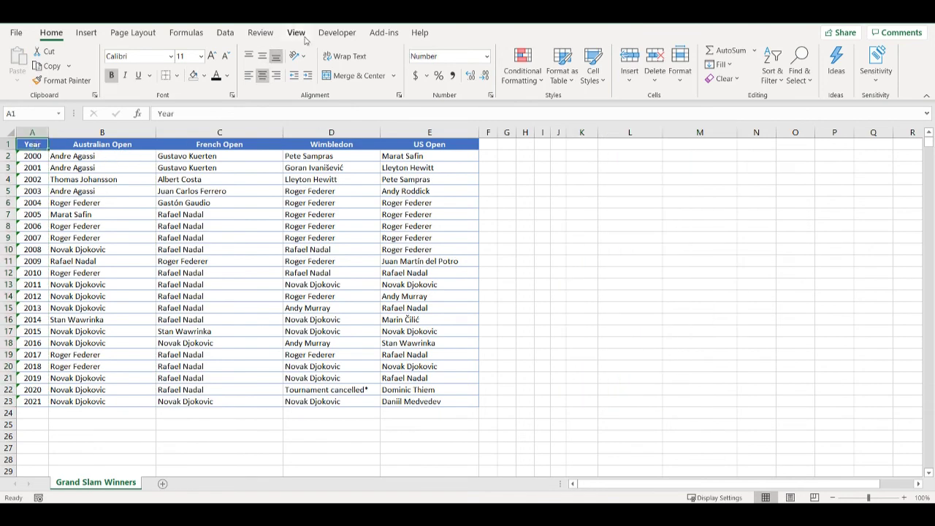
pyautogui.click(225, 34)
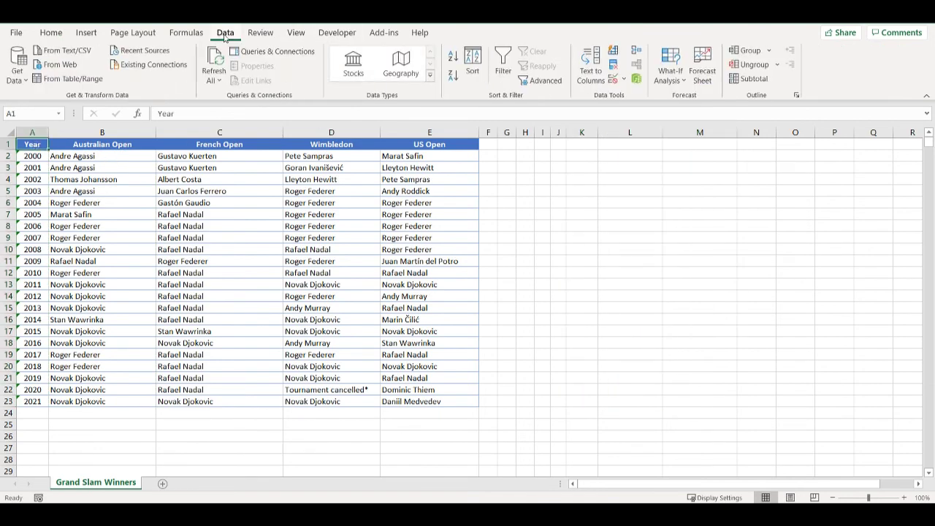
pyautogui.click(81, 81)
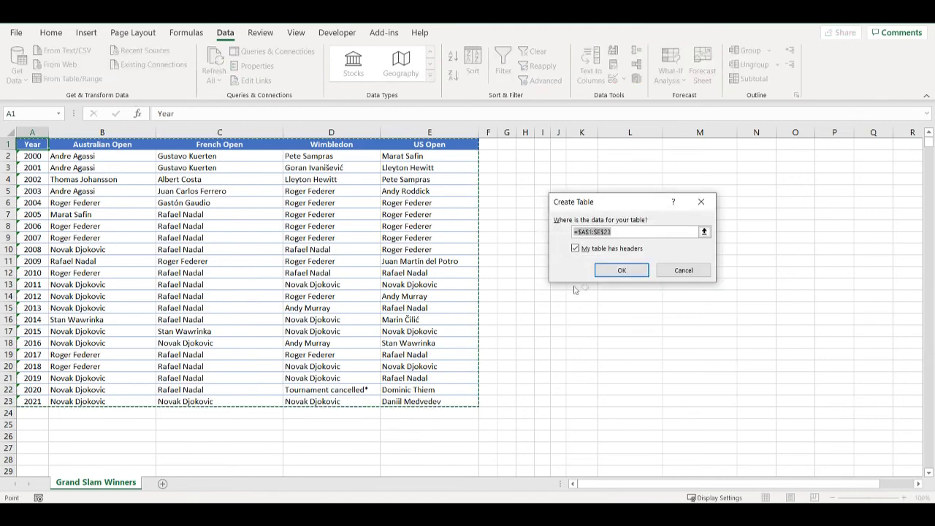
pyautogui.click(619, 271)
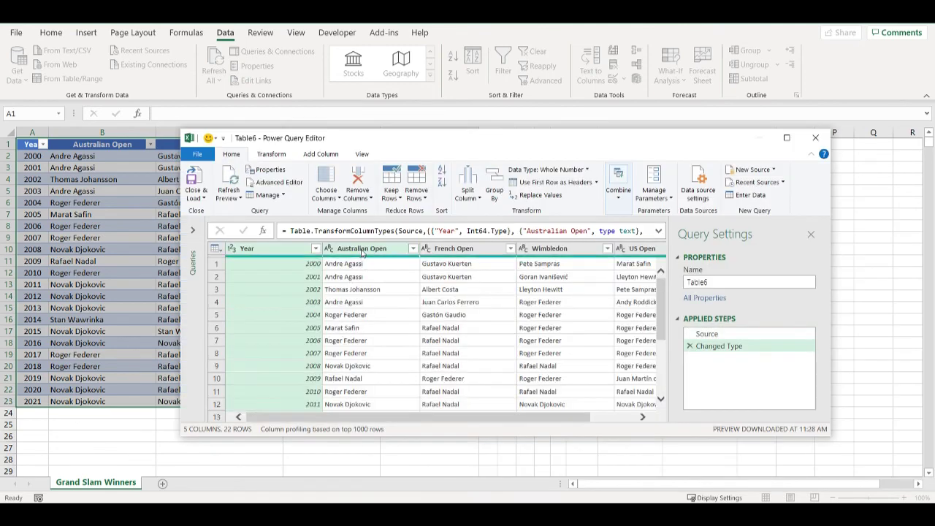
pyautogui.click(361, 250)
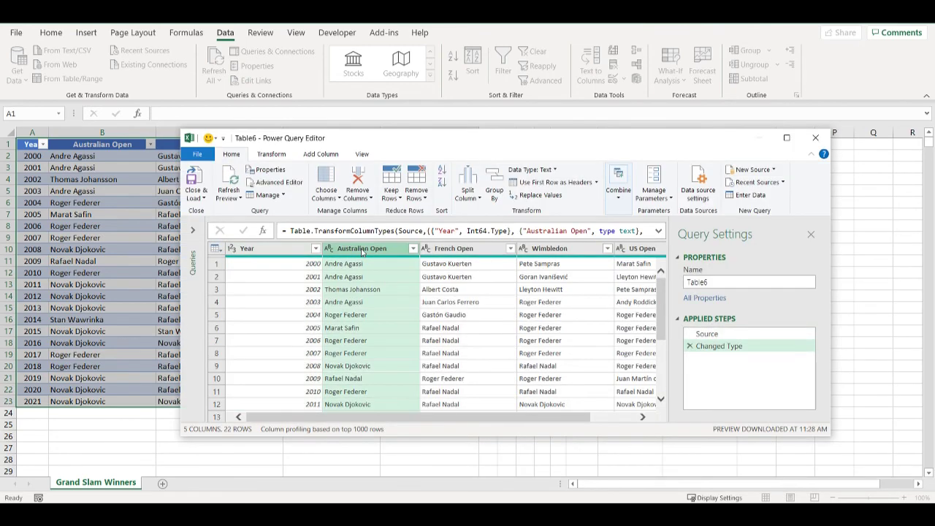
# Unpivot the Australian Open, French Open, Wimbledon and US Open columns
pyautogui.keyDown('ctrl'); pyautogui.click(447, 250); pyautogui.keyUp('ctrl')
pyautogui.keyDown('ctrl'); pyautogui.click(552, 249); pyautogui.keyUp('ctrl')
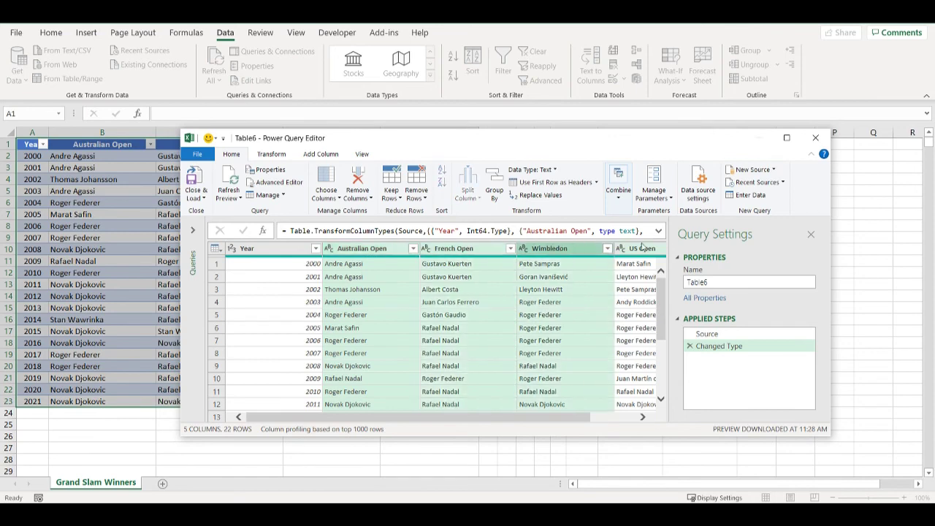
pyautogui.keyDown('ctrl'); pyautogui.click(646, 249); pyautogui.keyUp('ctrl')
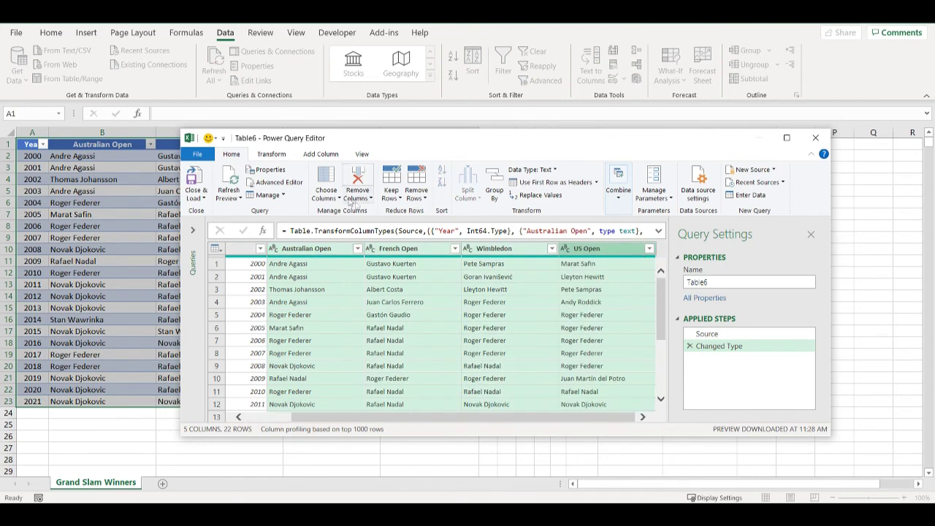
pyautogui.click(271, 154)
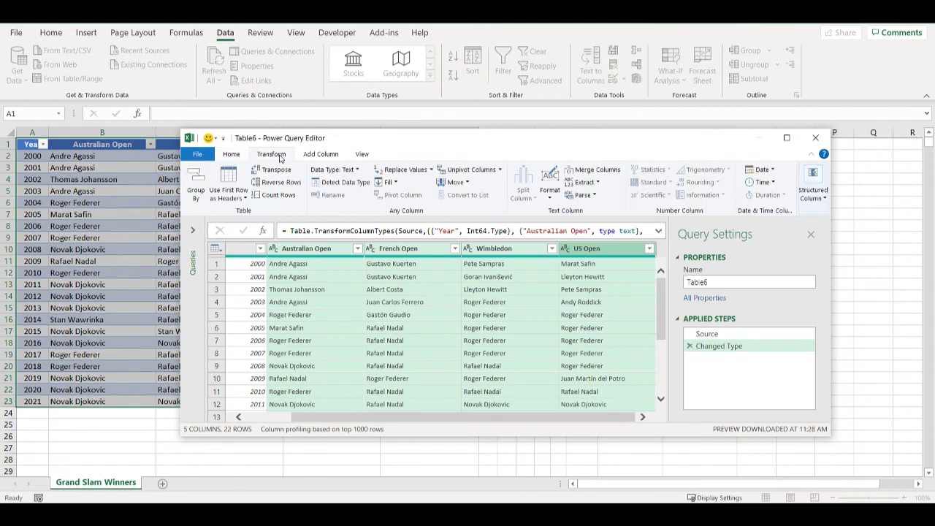
pyautogui.click(469, 171)
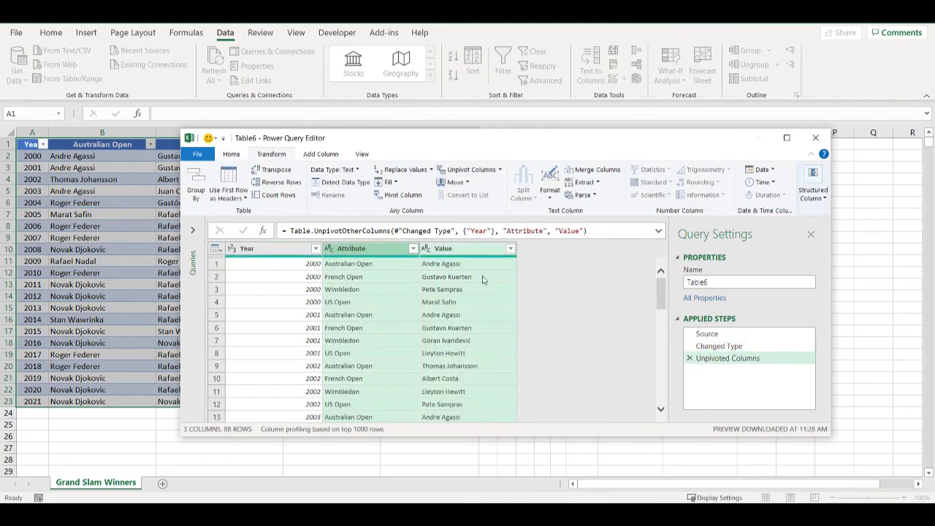
# Rename the Attribute column to Tournament and the Value column to Winner
pyautogui.click(375, 251)
pyautogui.rightClick(374, 250)
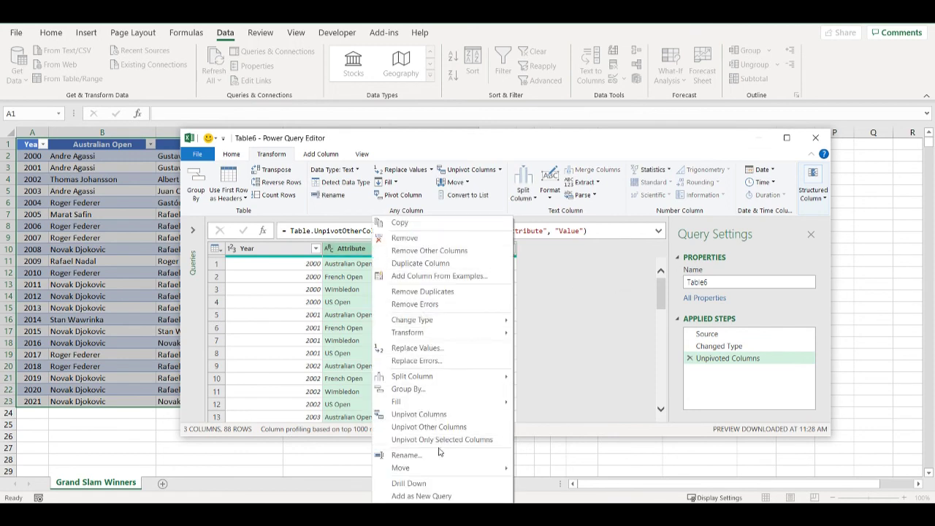
pyautogui.click(407, 455)
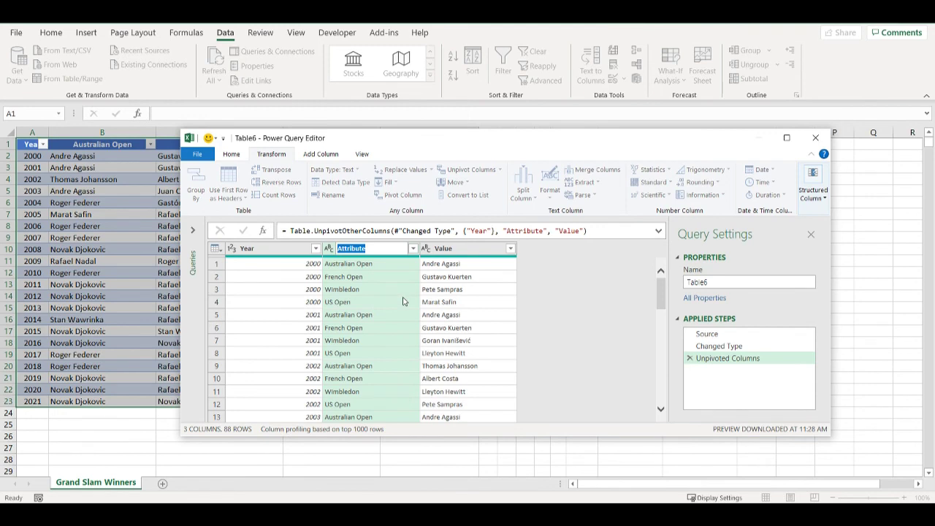
pyautogui.write('Tournament')
pyautogui.press('Return')
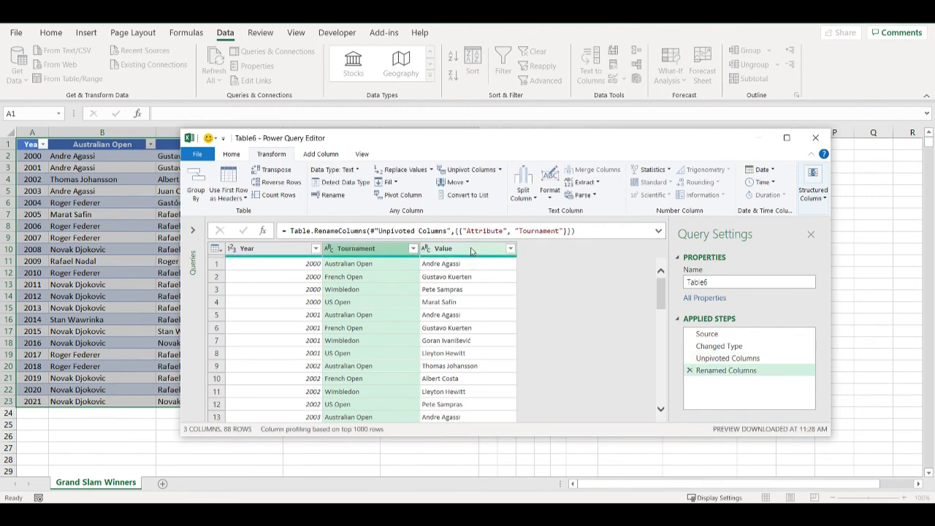
pyautogui.rightClick(469, 252)
pyautogui.click(506, 455)
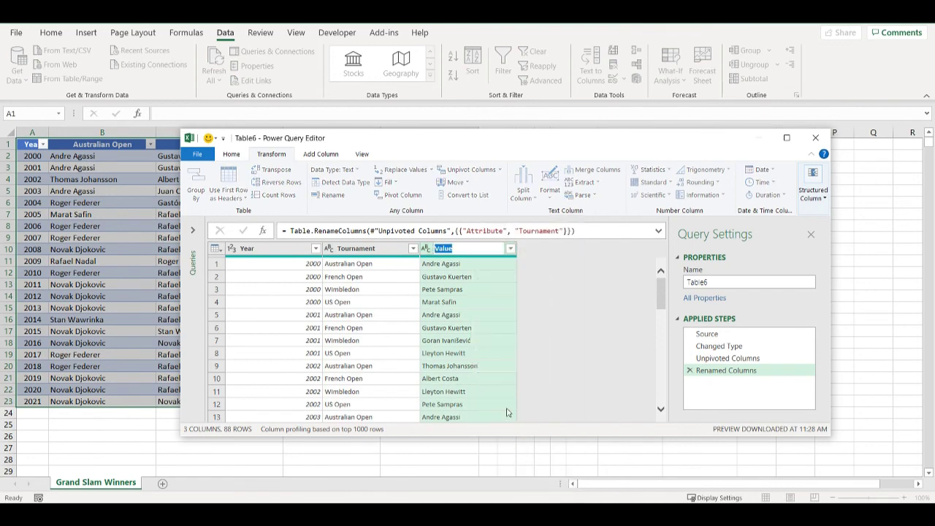
pyautogui.write('Winner')
pyautogui.press('Return')
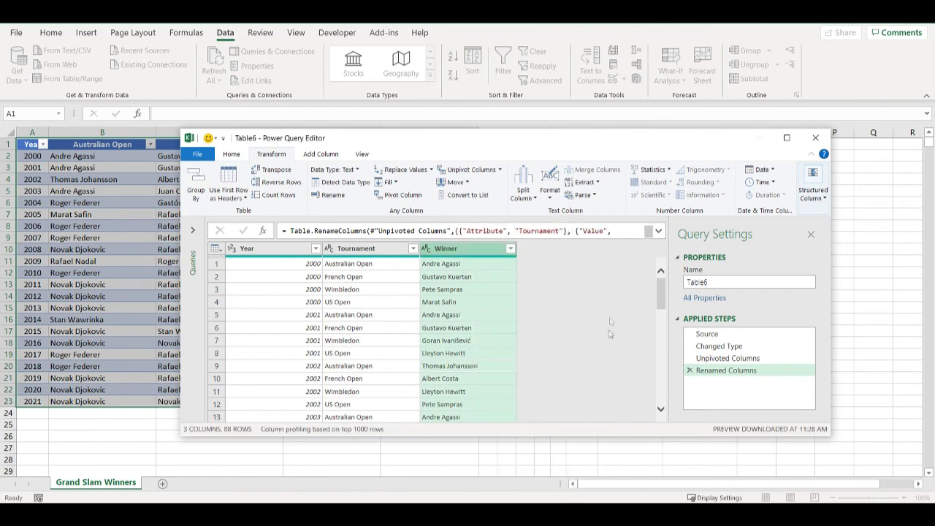
pyautogui.click(232, 154)
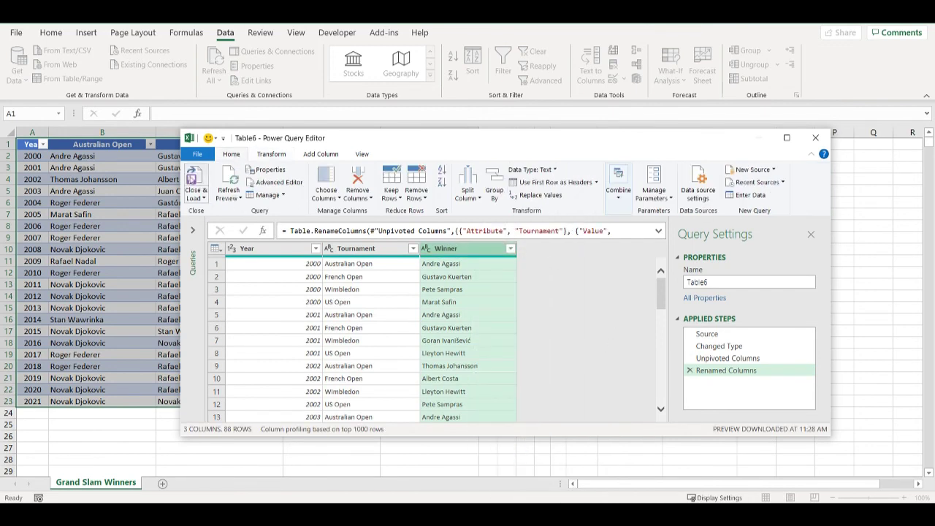
# Close and load the unpivoted query into a new Sheet6, then select cell O1
pyautogui.click(193, 177)
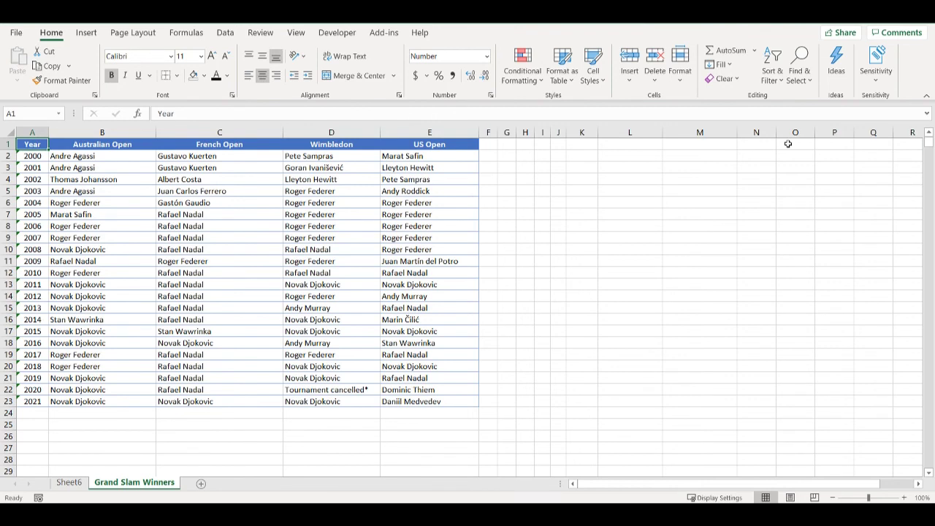
pyautogui.click(789, 144)
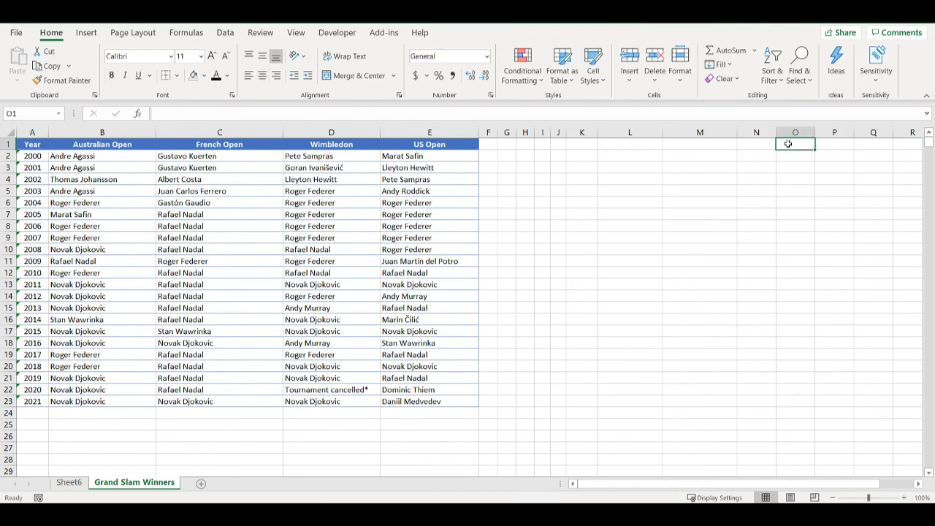
# Enter =COUNTA(A:A) in O1 to count column A's 23 non-empty cells
pyautogui.write('=')
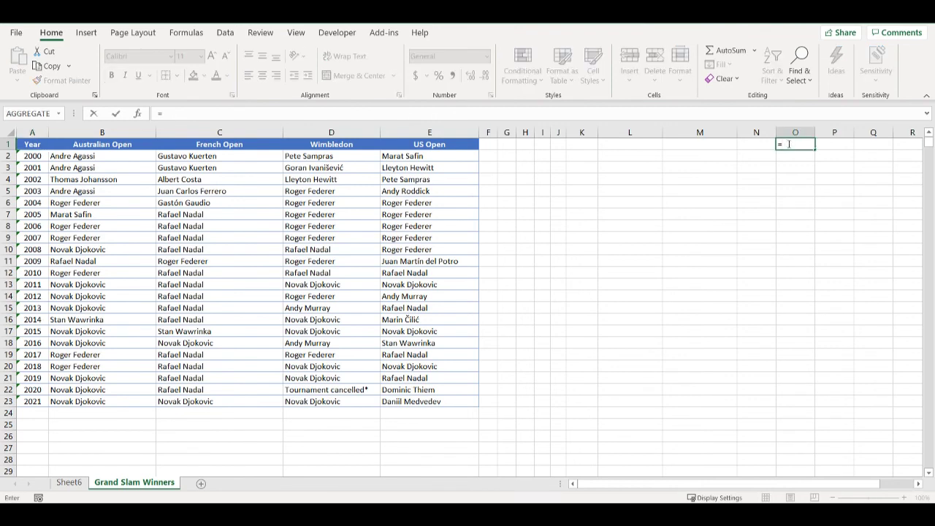
pyautogui.write('cou')
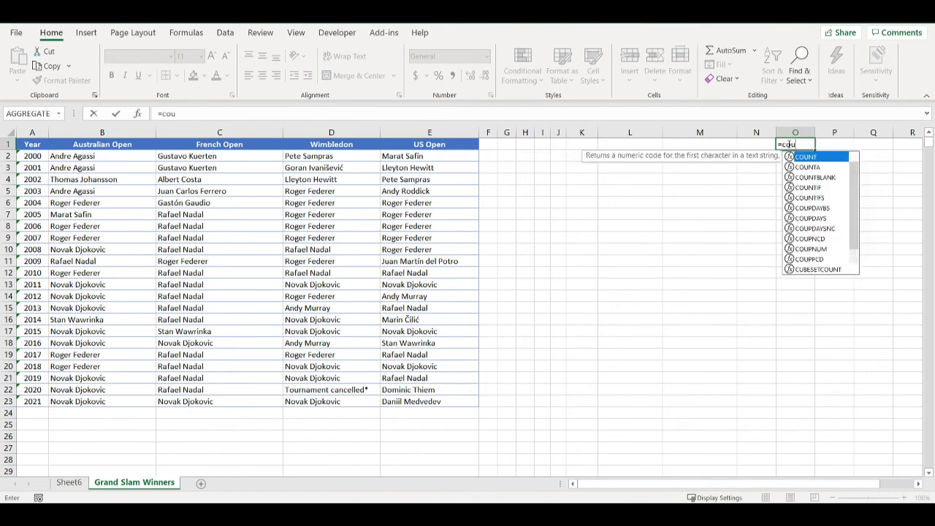
pyautogui.write('nta(')
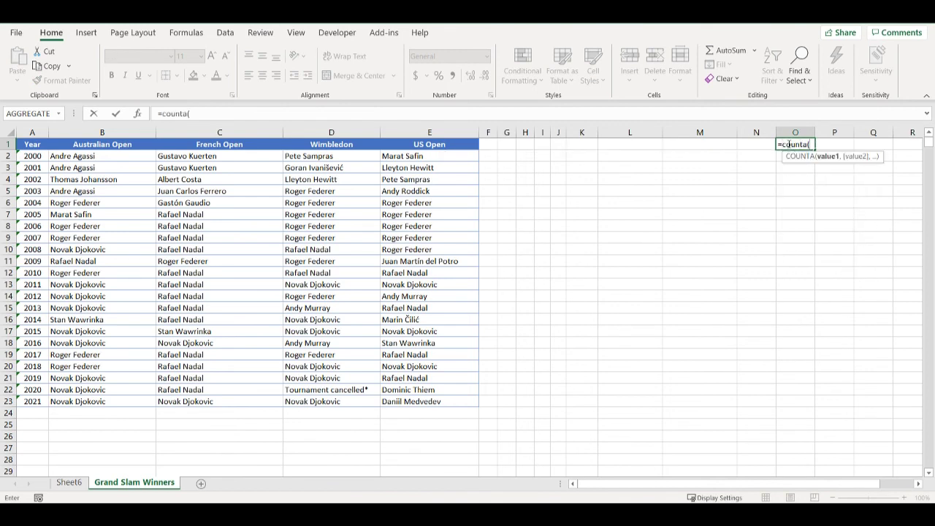
pyautogui.click(34, 133)
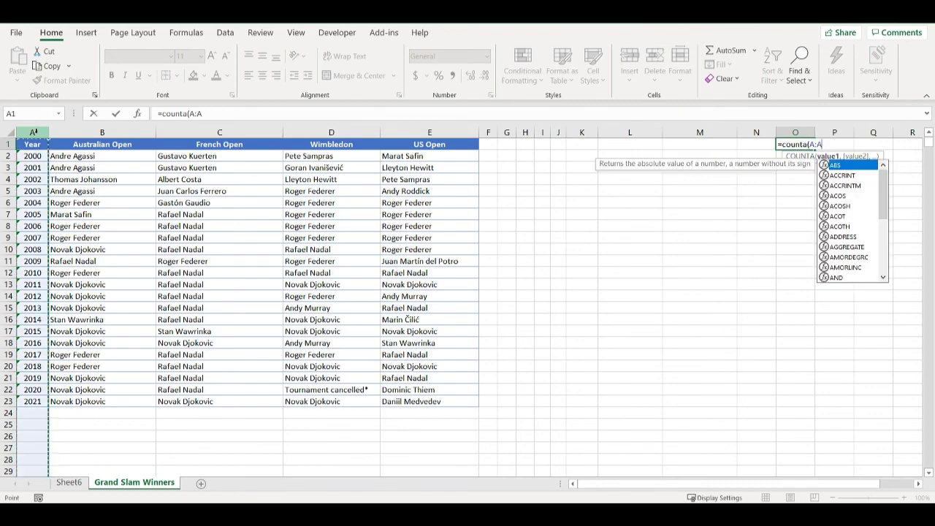
pyautogui.write(')')
pyautogui.press('Return')
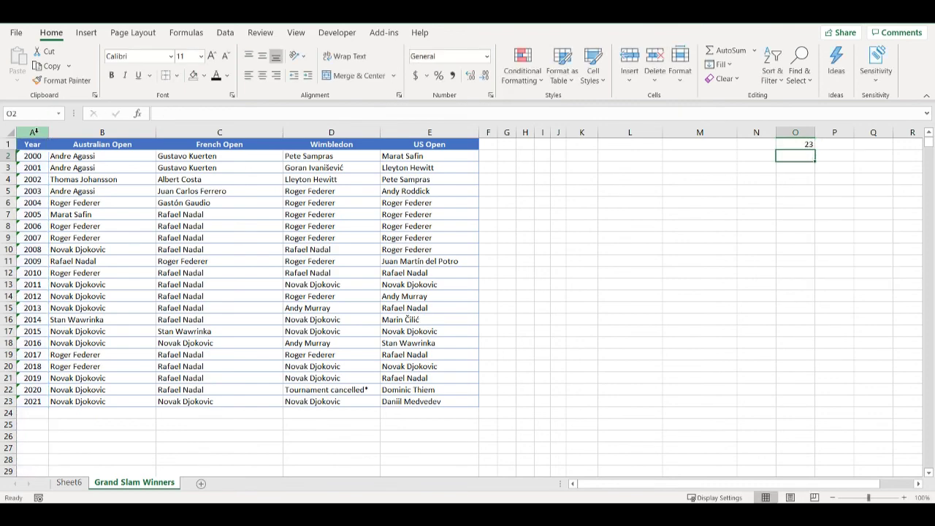
pyautogui.click(801, 142)
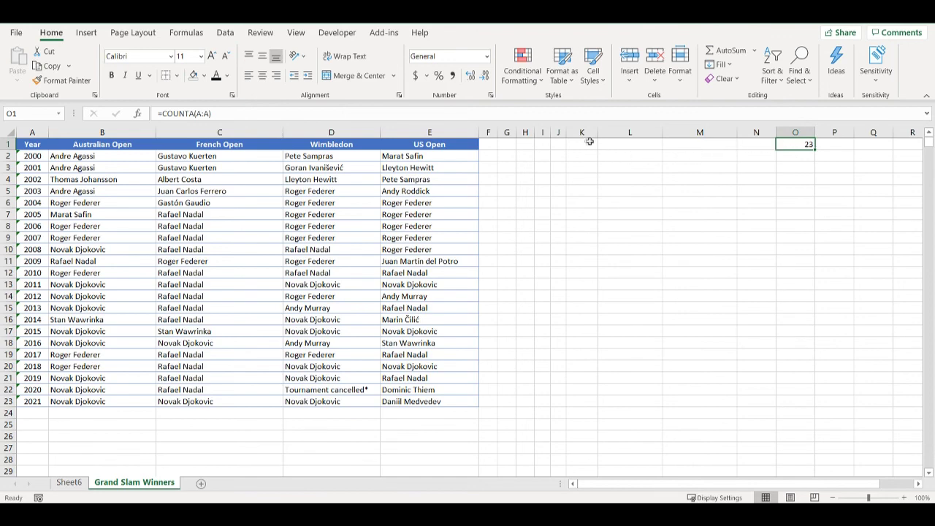
# Enter =INDIRECT("A"&ROW(A1),TRUE) in L1 using A1-style references
pyautogui.click(612, 147)
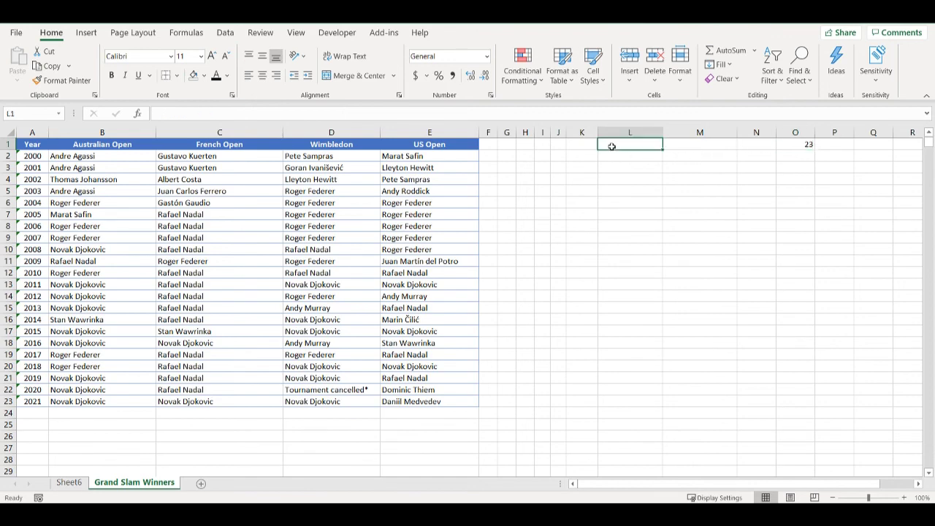
pyautogui.write('=in')
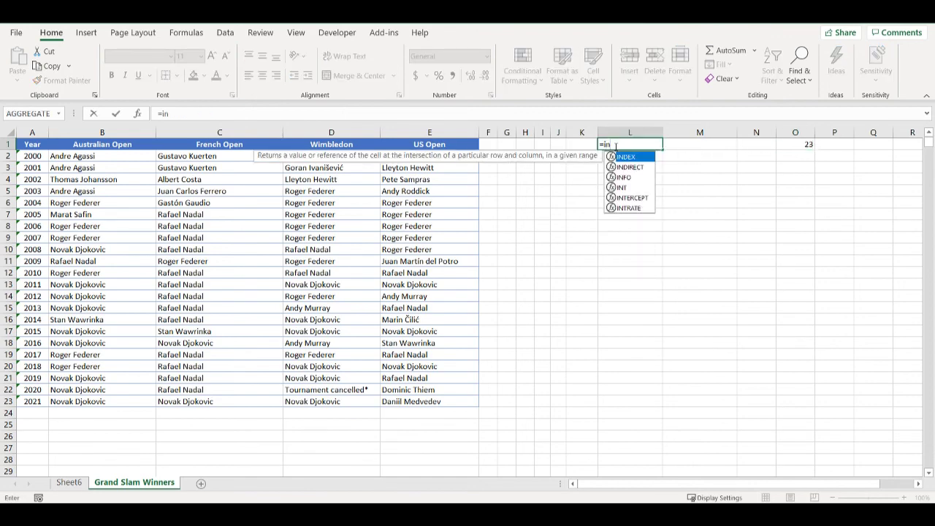
pyautogui.write('direct')
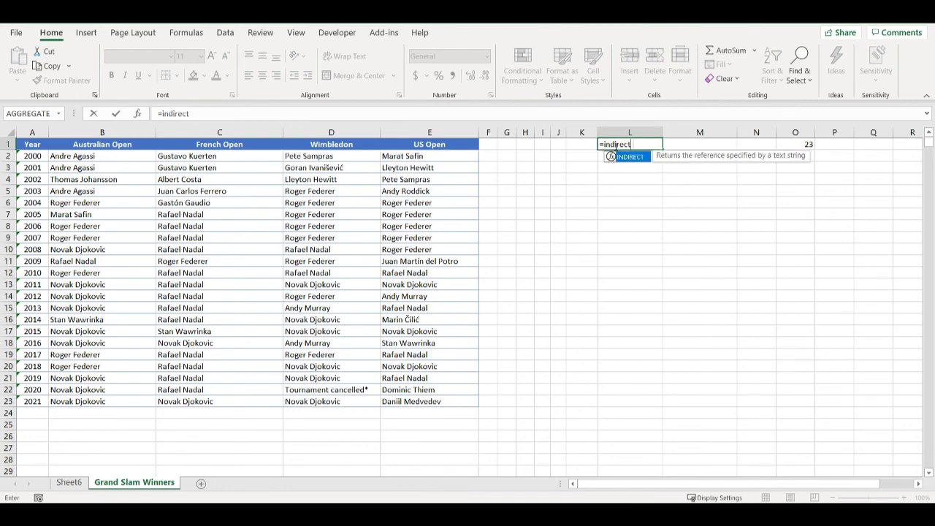
pyautogui.write('("A')
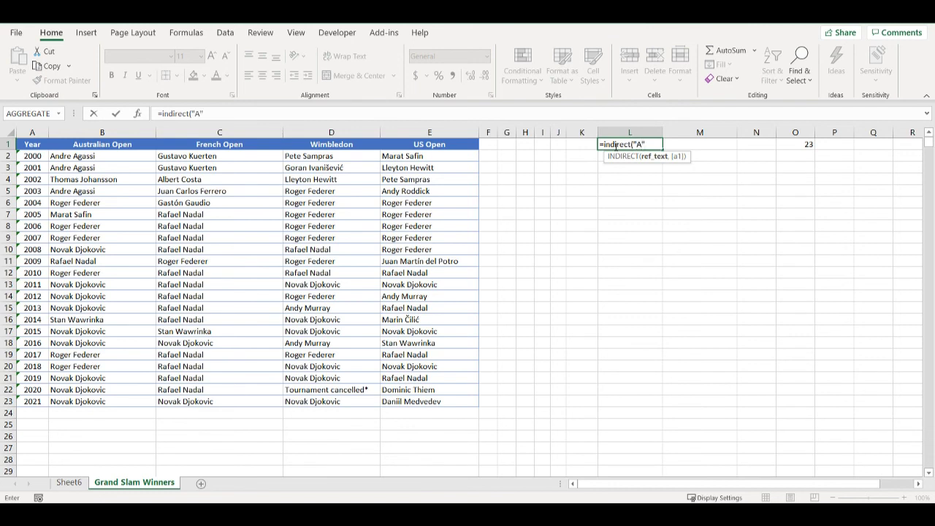
pyautogui.write('&row')
pyautogui.press('BackSpace')
pyautogui.press('BackSpace')
pyautogui.press('BackSpace')
pyautogui.press('BackSpace')
pyautogui.write('row(')
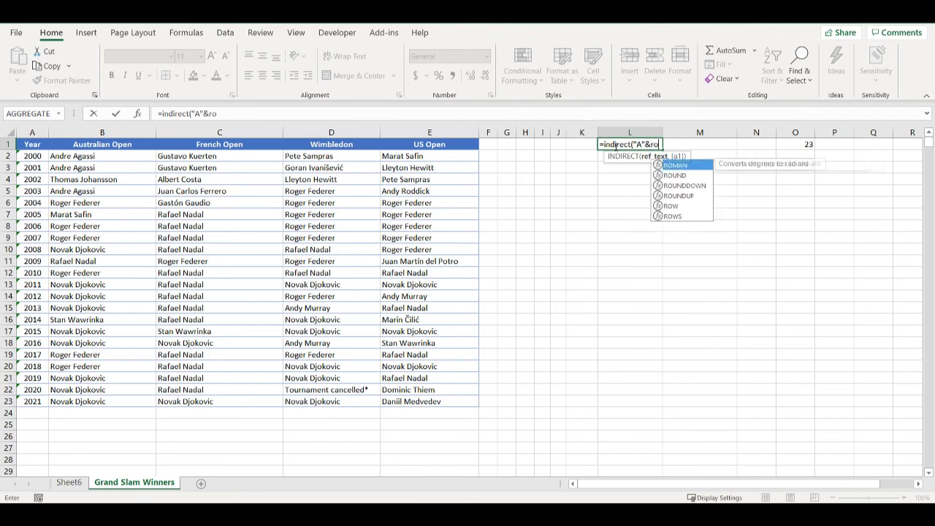
pyautogui.click(29, 146)
pyautogui.write(')')
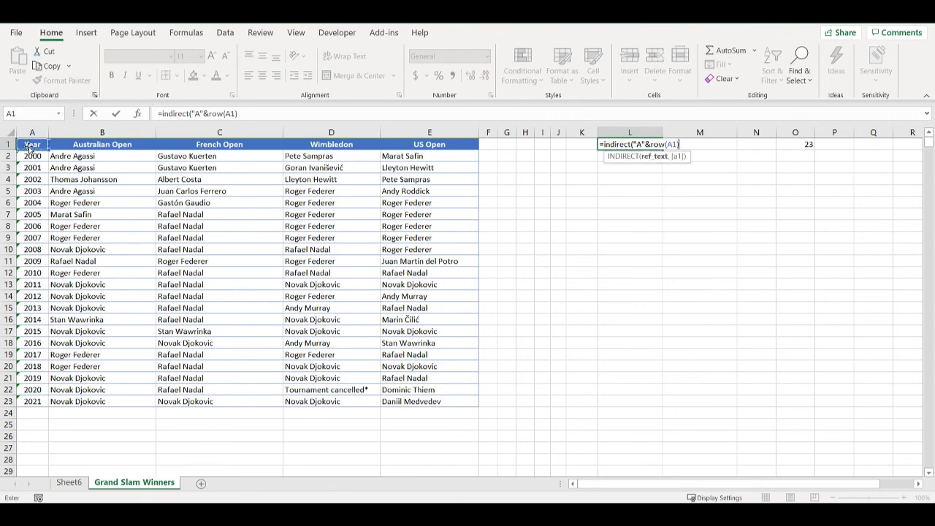
pyautogui.write(',')
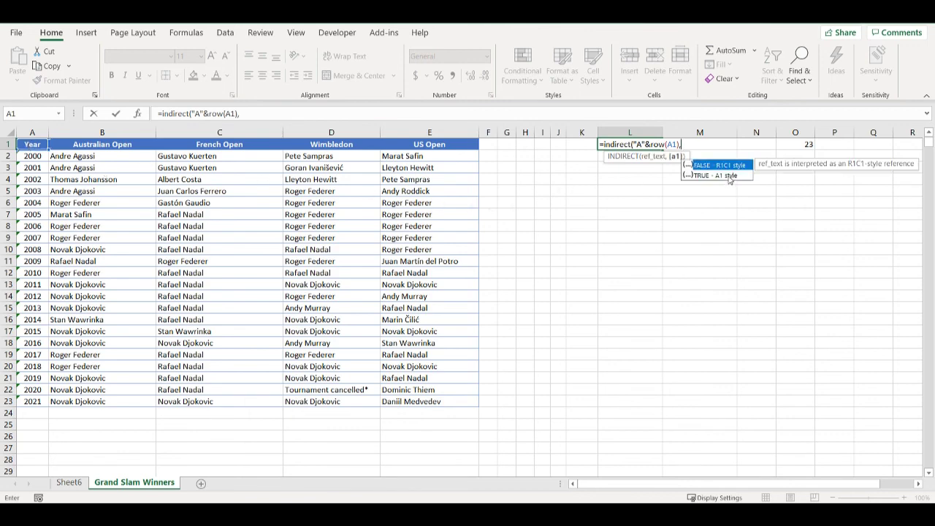
pyautogui.doubleClick(737, 178)
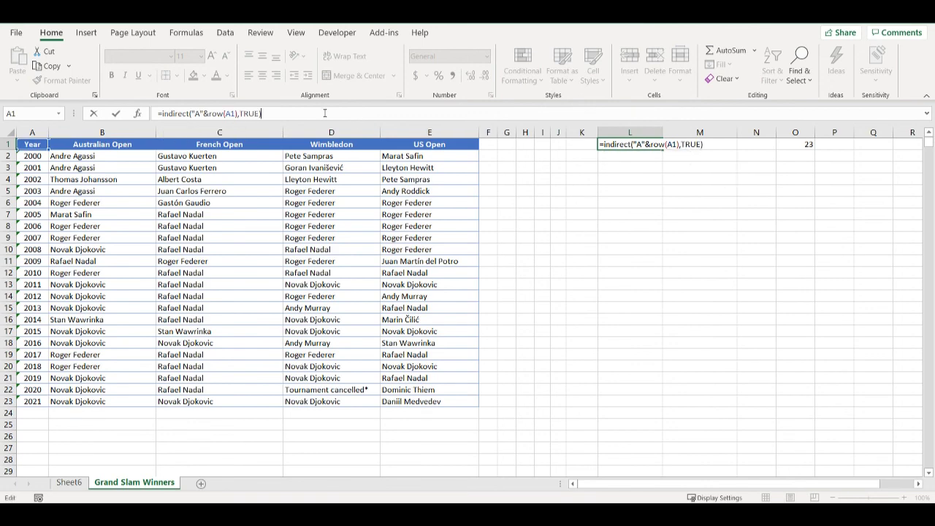
pyautogui.press('Return')
# Fill the L1 formula down to L24, listing Year, 2000–2021, then 0
pyautogui.click(651, 145)
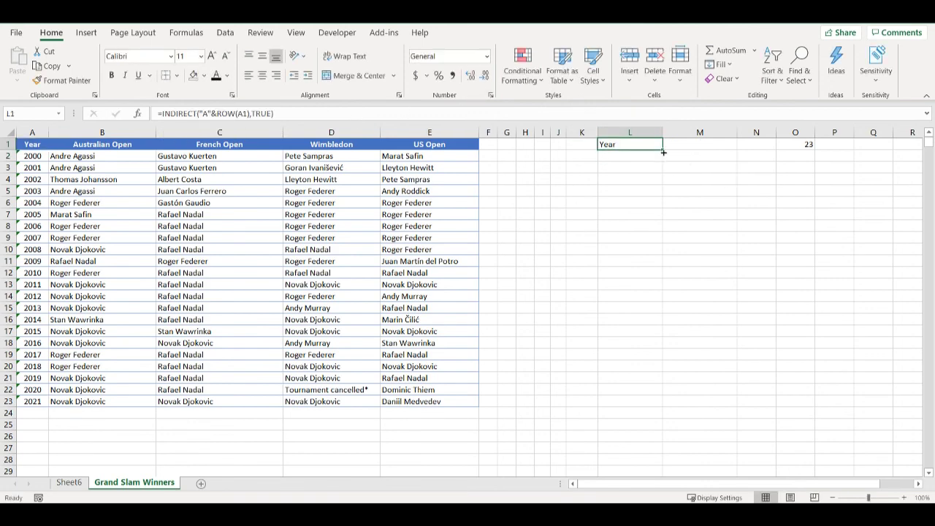
pyautogui.moveTo(662, 151); pyautogui.dragTo(653, 423)
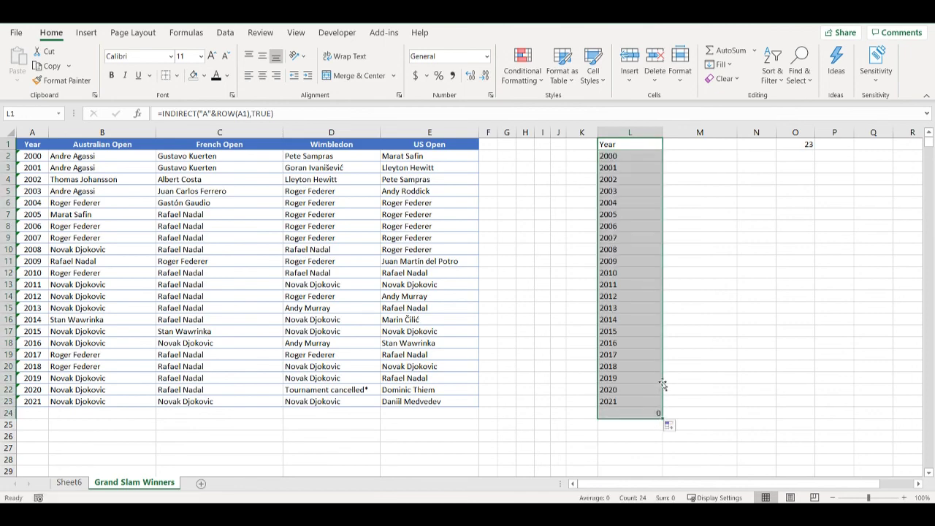
pyautogui.click(631, 413)
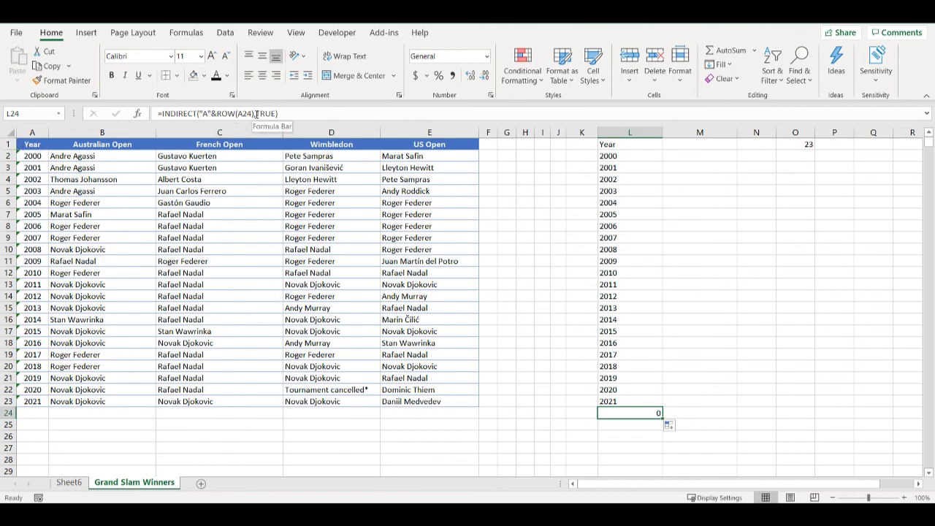
# Change L24 to =INDIRECT("A"&(ROW(A24)-$O$1),TRUE)
pyautogui.click(220, 114)
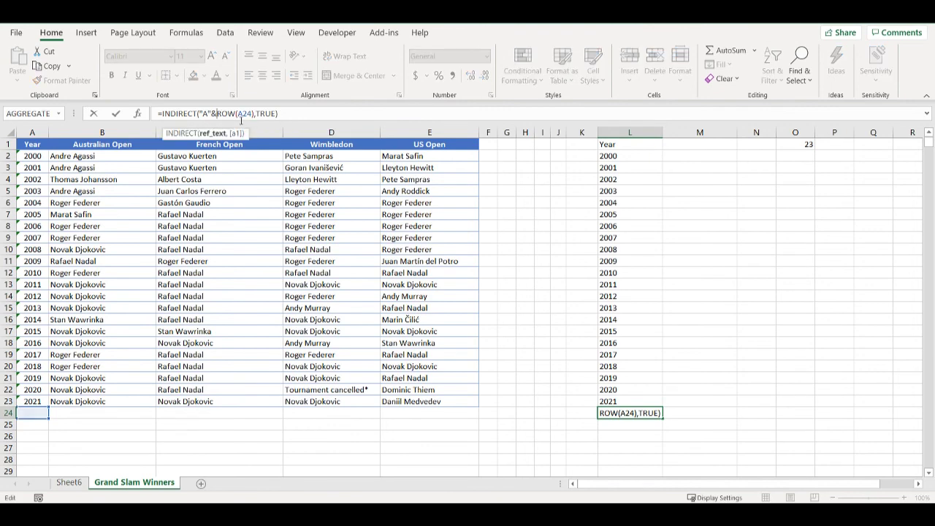
pyautogui.write('(')
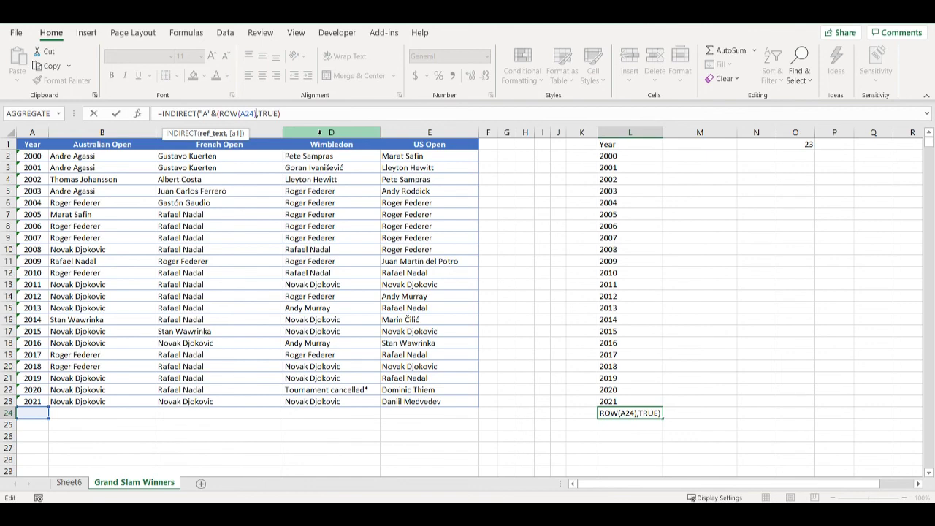
pyautogui.write('-')
pyautogui.click(806, 145)
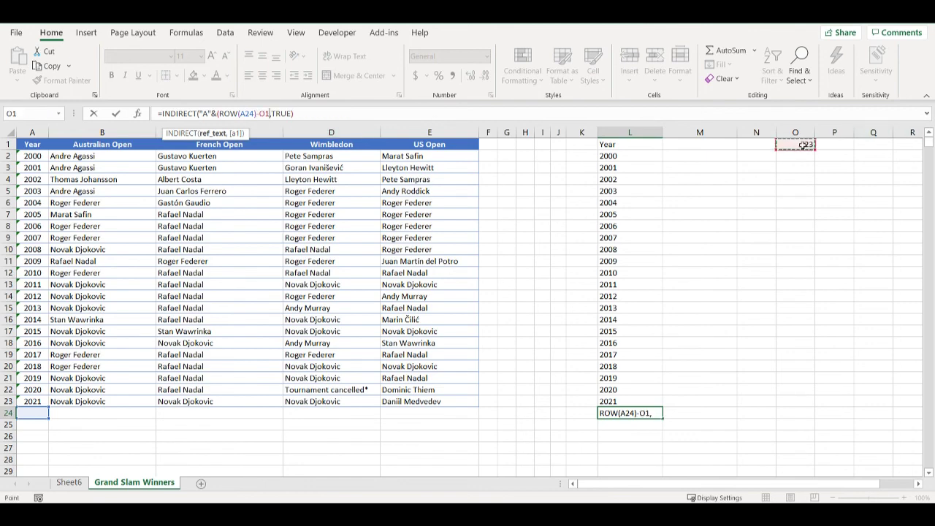
pyautogui.write(')')
pyautogui.press('Return')
# Fill the adjusted L24 formula down to L27, showing Year, 2000, 2001, 2002
pyautogui.click(657, 413)
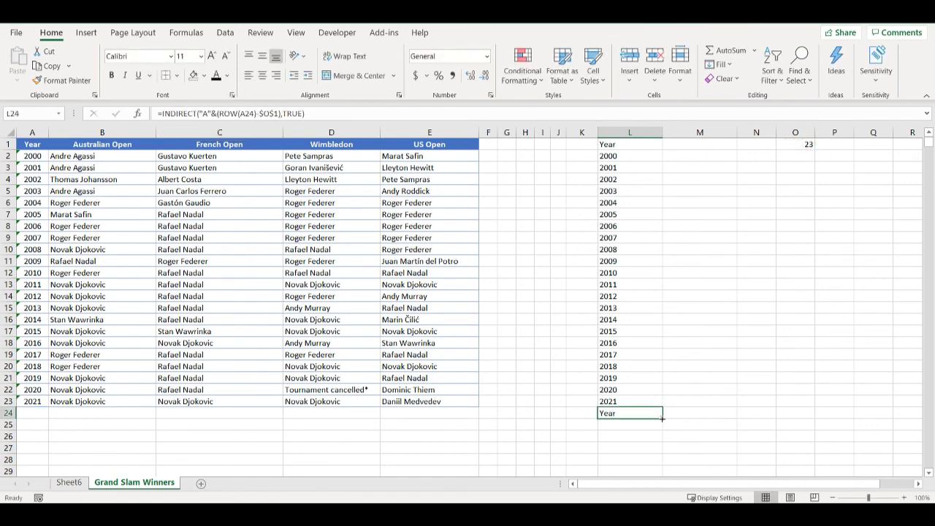
pyautogui.moveTo(663, 419); pyautogui.dragTo(667, 459)
pyautogui.click(620, 413)
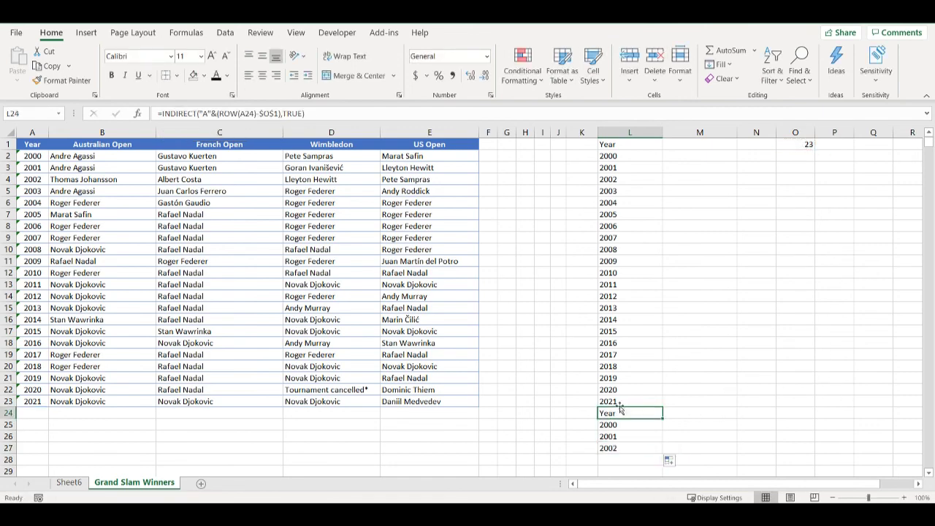
# Build $O$1*(ROUNDUP(ROW(A24)/$O$1,0)-1) into the L24 formula's row offset
pyautogui.click(282, 114)
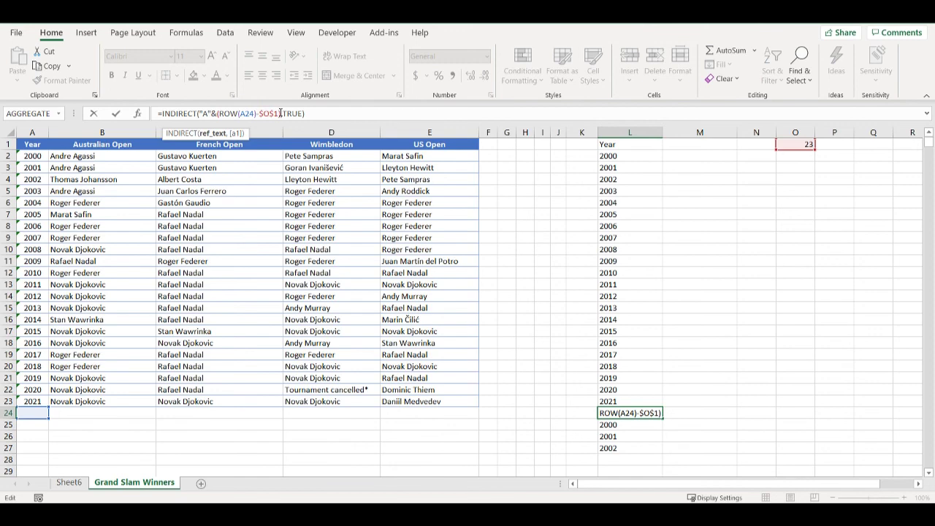
pyautogui.write(')')
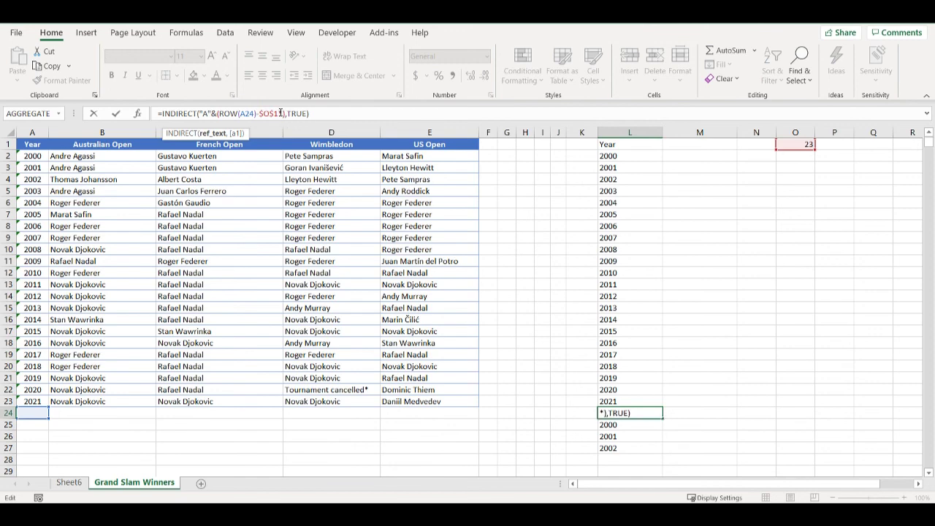
pyautogui.write('*row(')
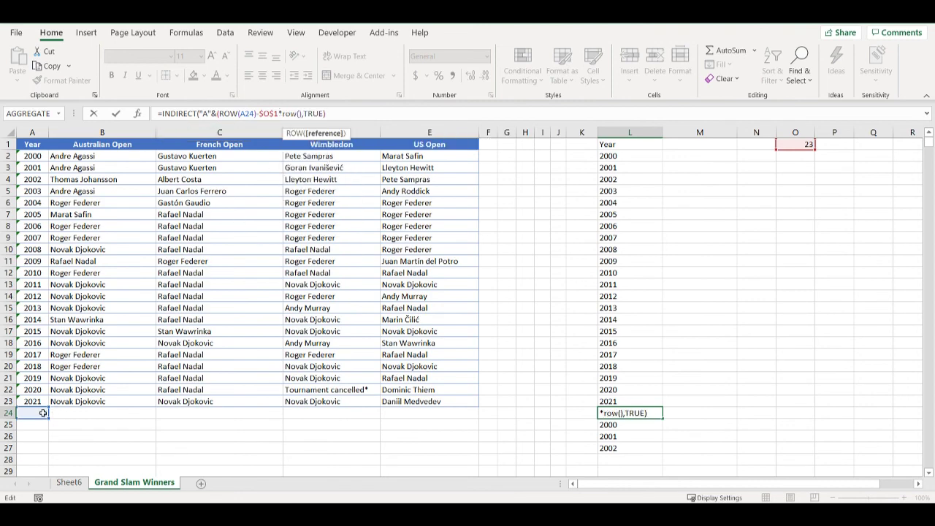
pyautogui.click(42, 413)
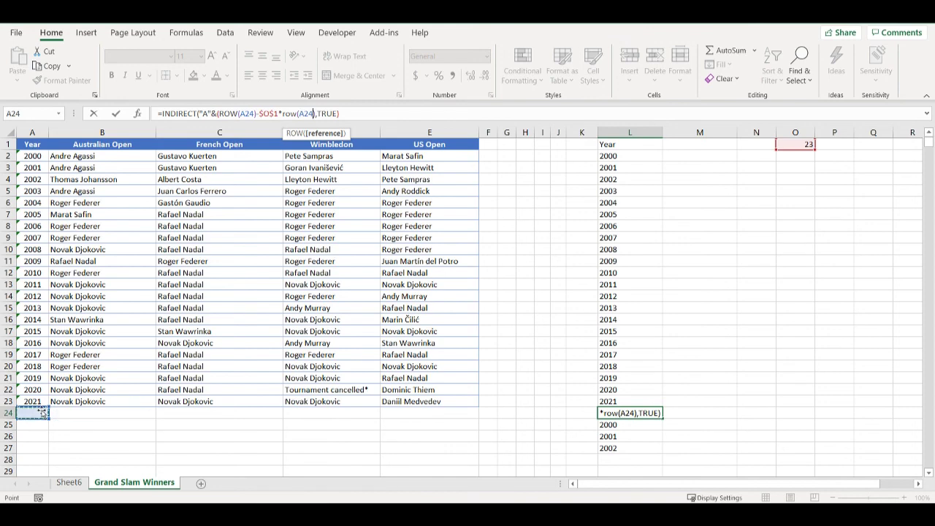
pyautogui.click(319, 113)
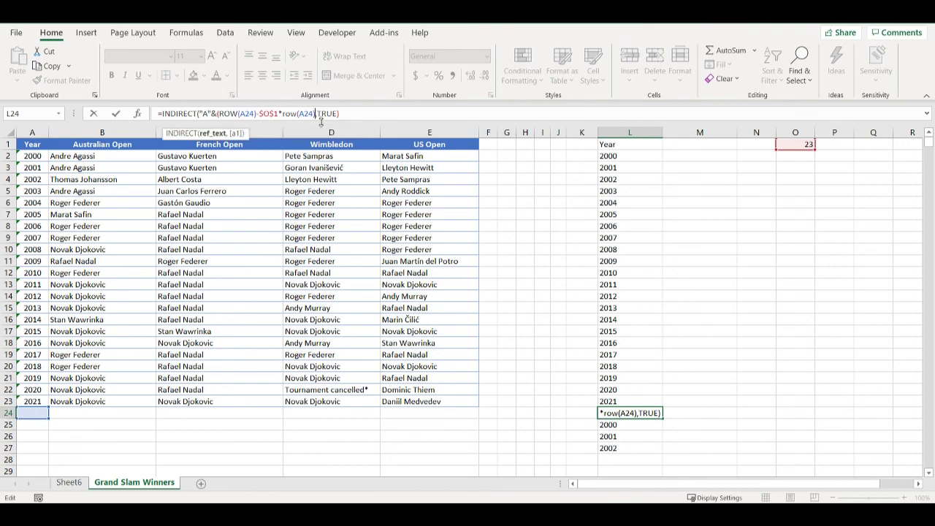
pyautogui.write('/')
pyautogui.click(803, 145)
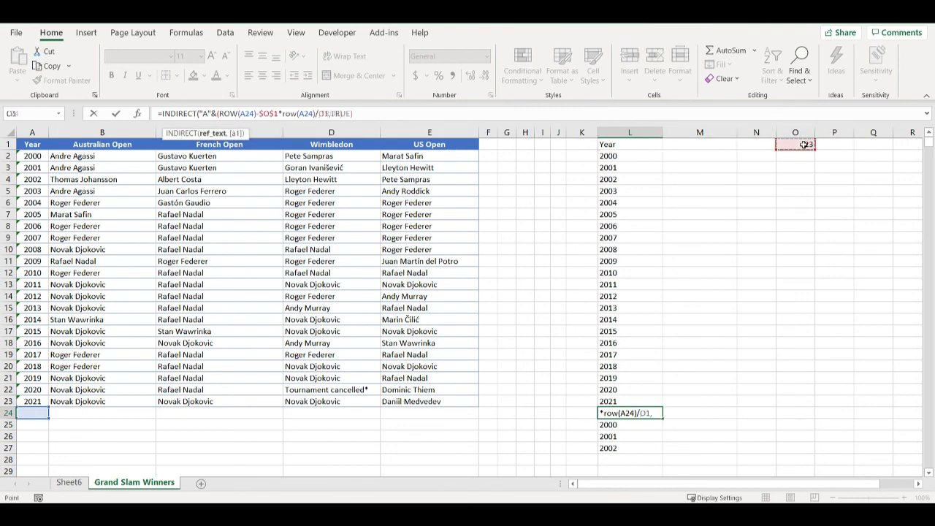
pyautogui.press('F4')
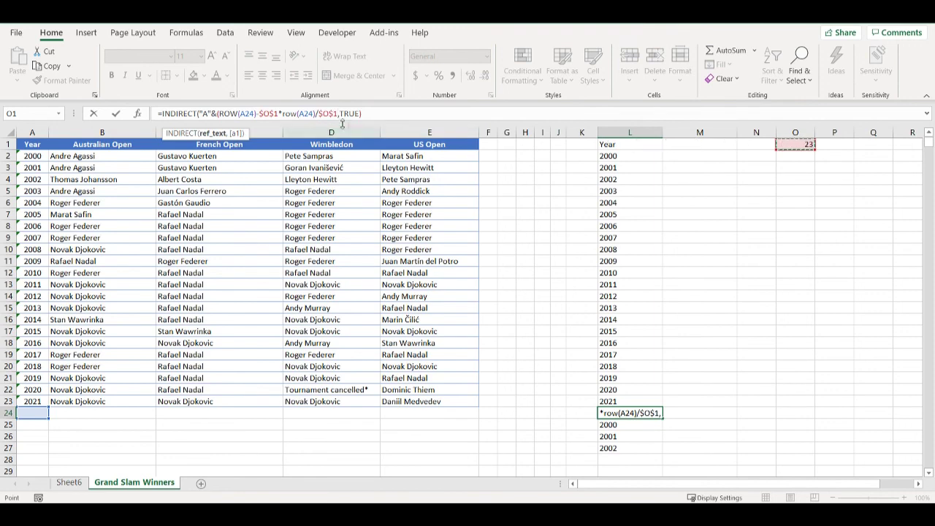
pyautogui.click(283, 113)
pyautogui.write('roundupro')
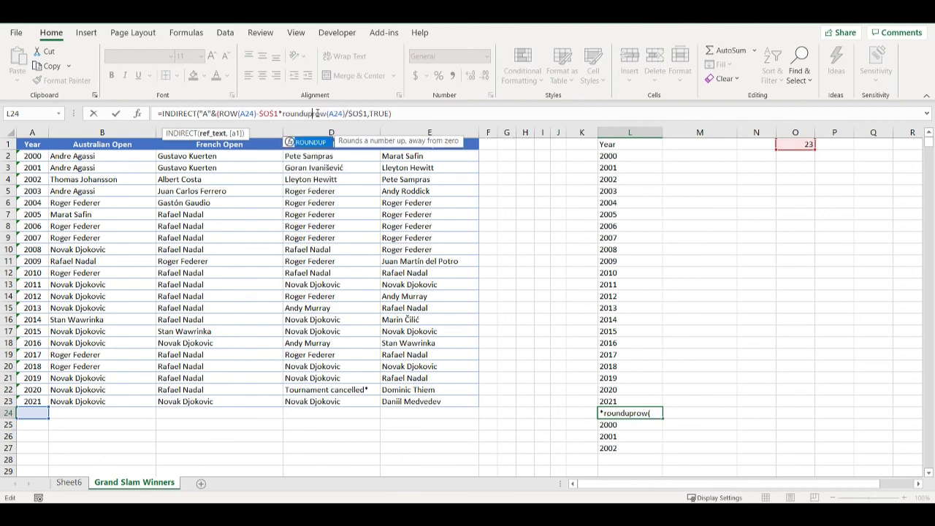
pyautogui.write('(')
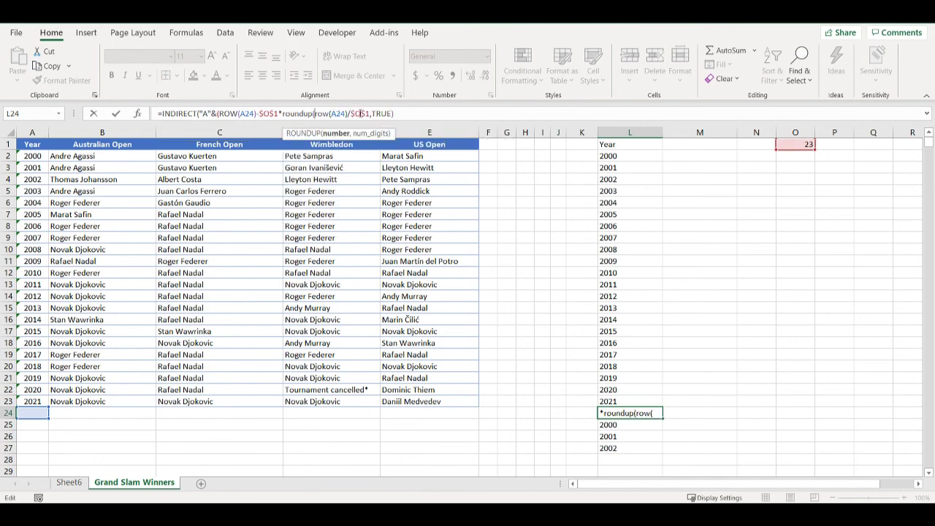
pyautogui.click(371, 113)
pyautogui.write(',0)-,')
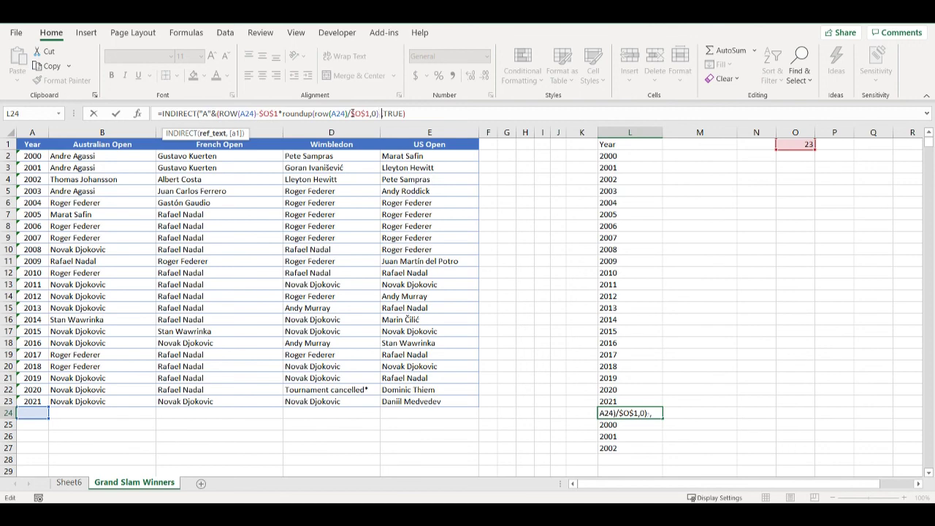
pyautogui.write('1)')
# Add the missing parentheses around the offset term and commit the corrected L24 formula
pyautogui.click(282, 114)
pyautogui.write('(')
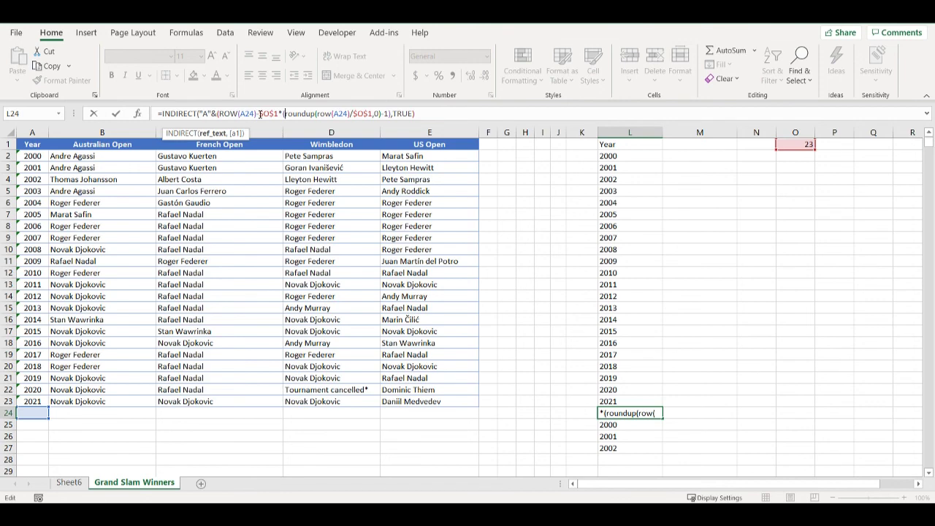
pyautogui.click(261, 114)
pyautogui.write('(')
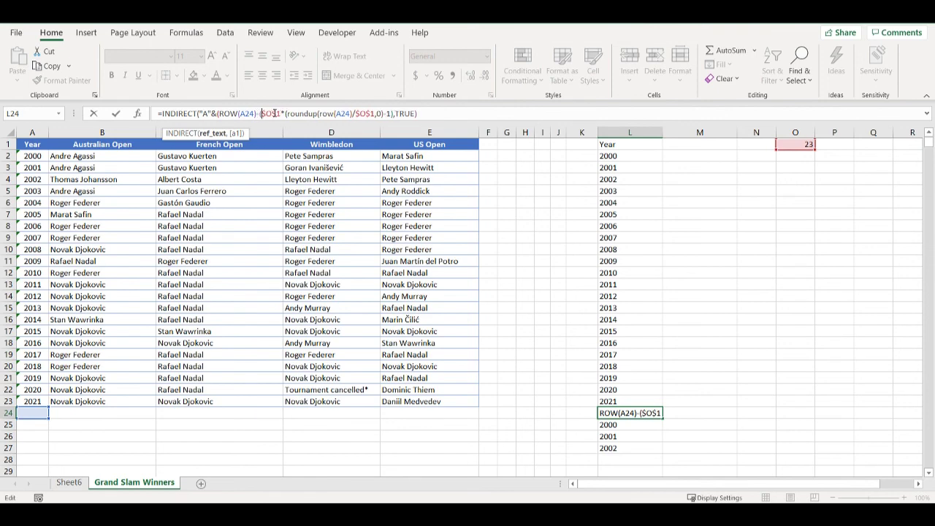
pyautogui.click(394, 114)
pyautogui.write(')')
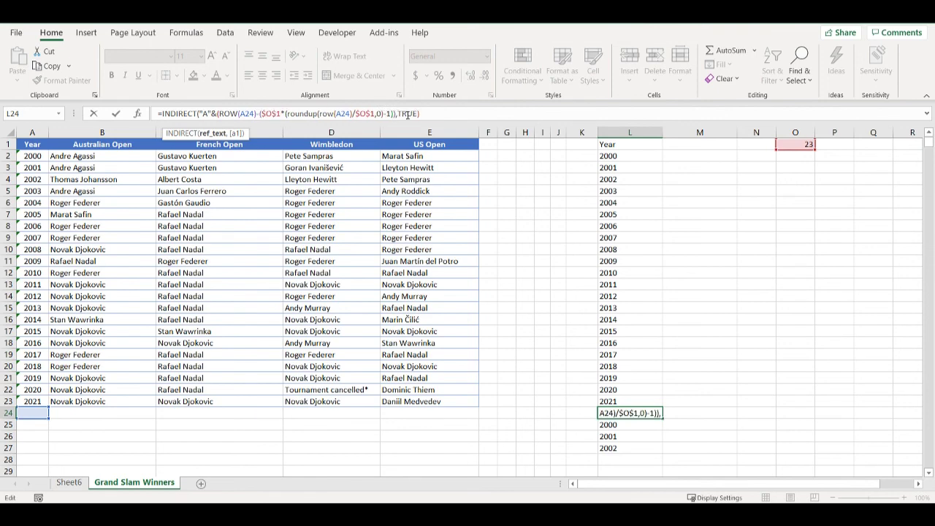
pyautogui.write(')')
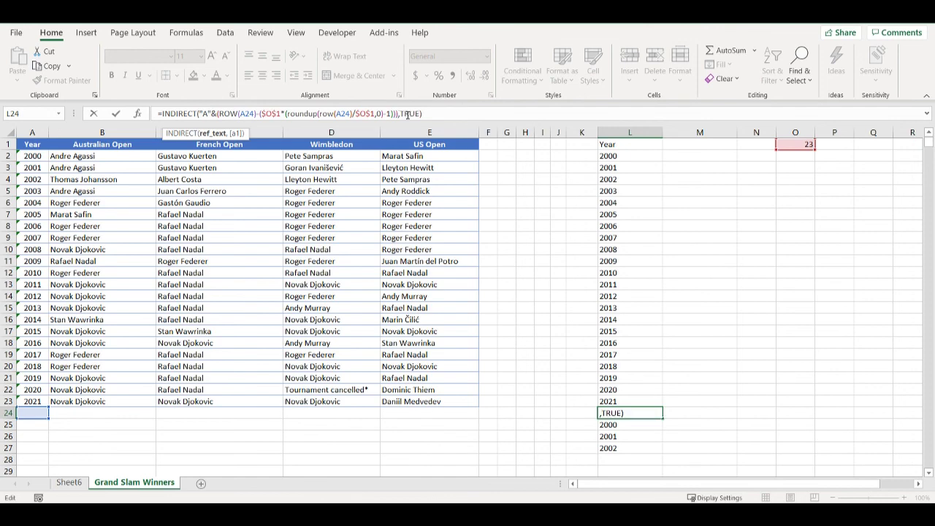
pyautogui.press('Return')
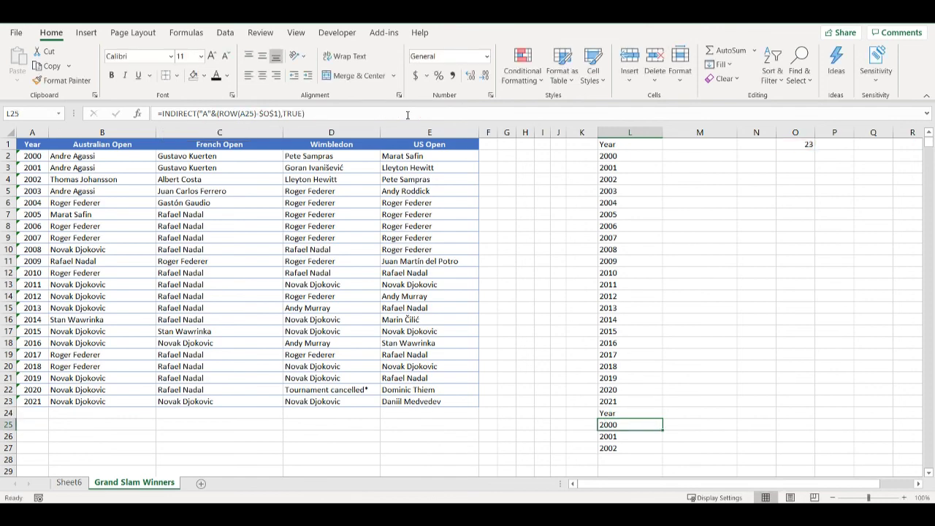
# Fill the corrected L24 formula down column L and up into L1:L23
pyautogui.click(650, 413)
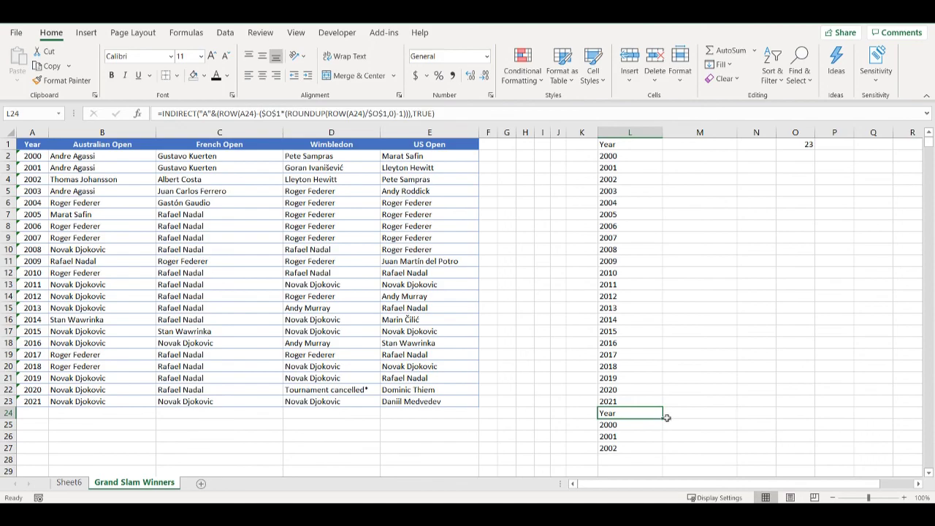
pyautogui.moveTo(666, 417); pyautogui.dragTo(665, 476)
pyautogui.scroll(-1, 648, 372)
pyautogui.scroll(7, 640, 323)
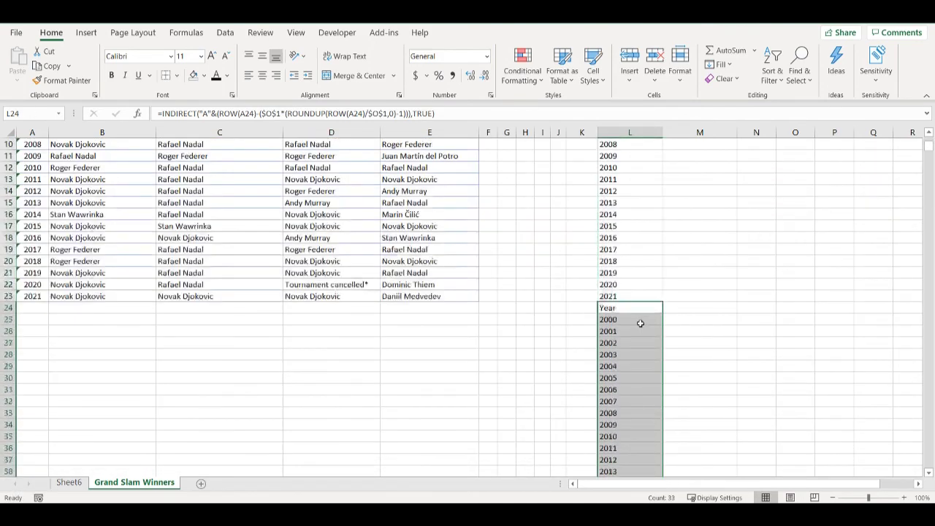
pyautogui.scroll(3, 640, 323)
pyautogui.click(635, 412)
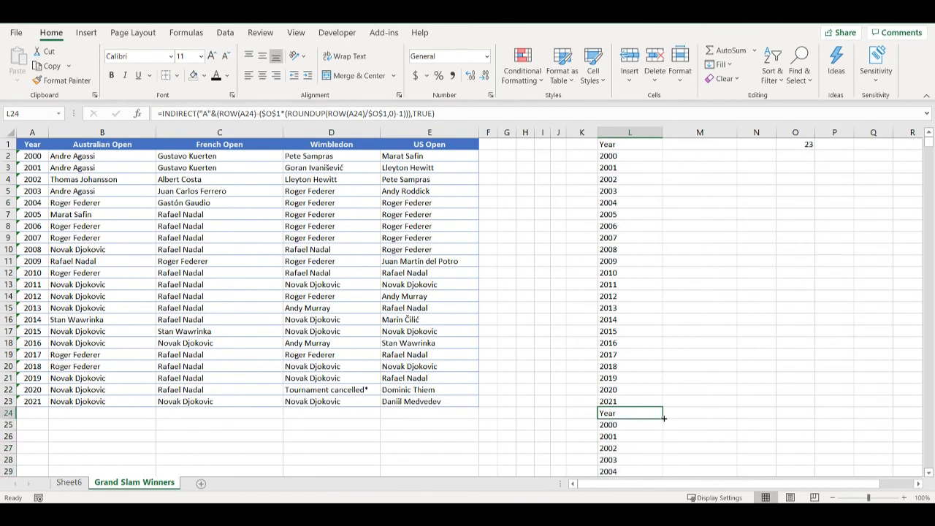
pyautogui.moveTo(664, 418); pyautogui.dragTo(645, 147)
pyautogui.click(644, 144)
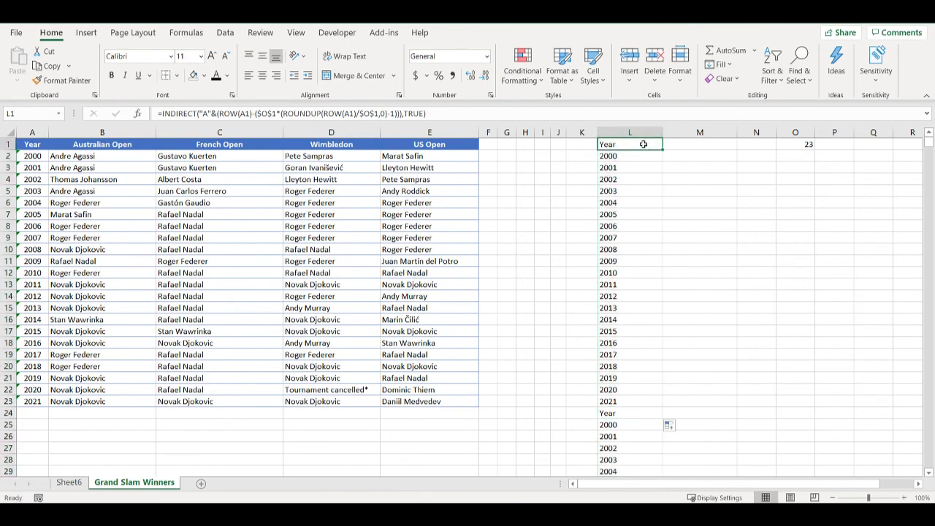
pyautogui.click(618, 413)
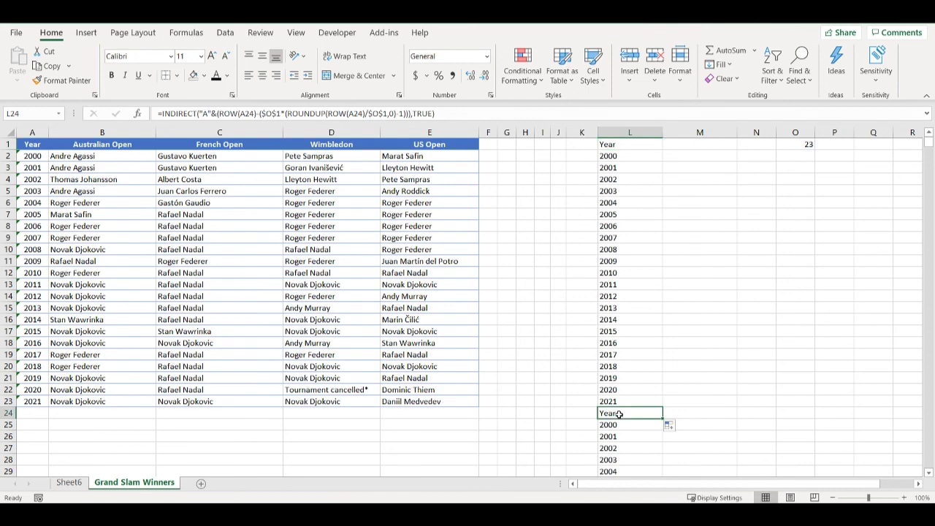
pyautogui.click(186, 33)
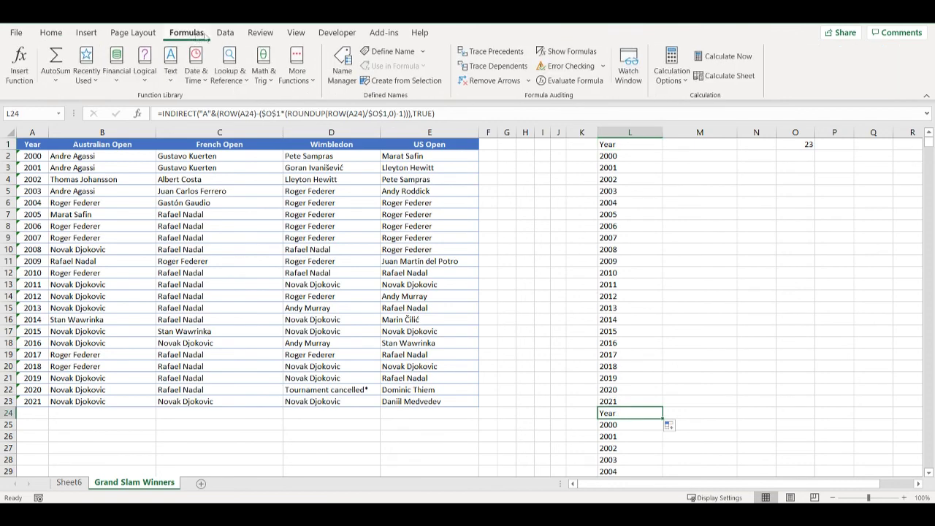
pyautogui.click(575, 80)
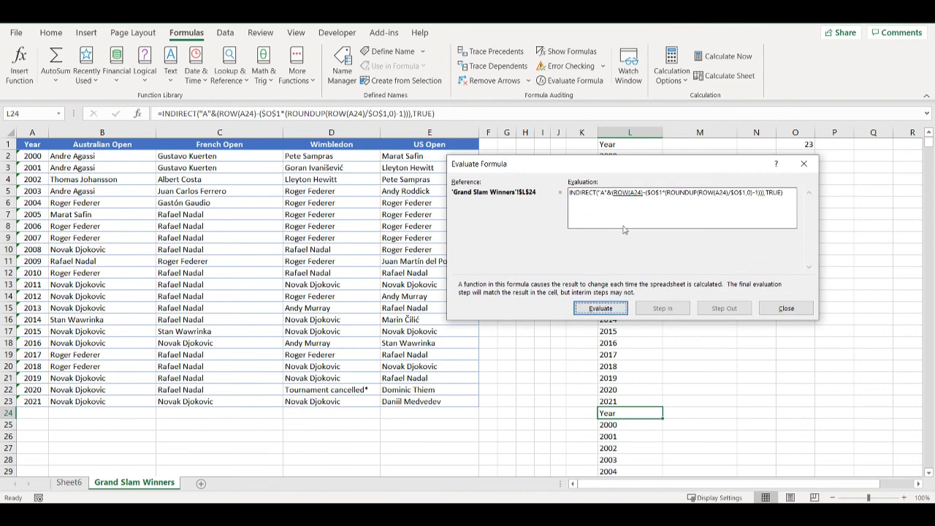
pyautogui.click(600, 309)
pyautogui.click(617, 311)
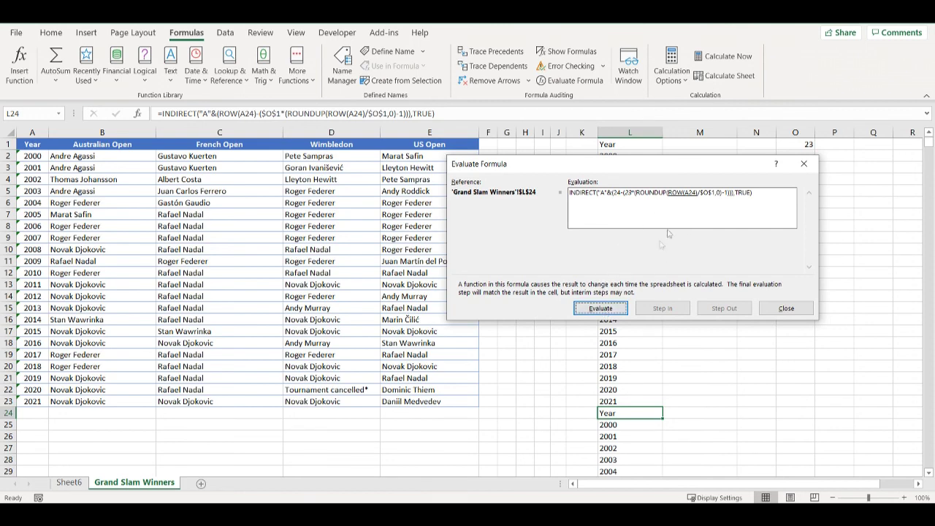
pyautogui.click(611, 311)
pyautogui.click(612, 309)
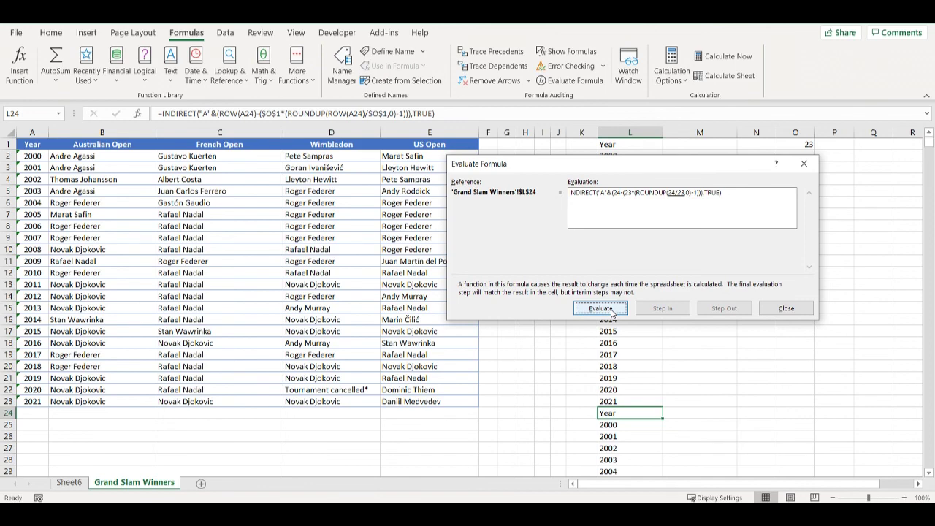
pyautogui.click(612, 310)
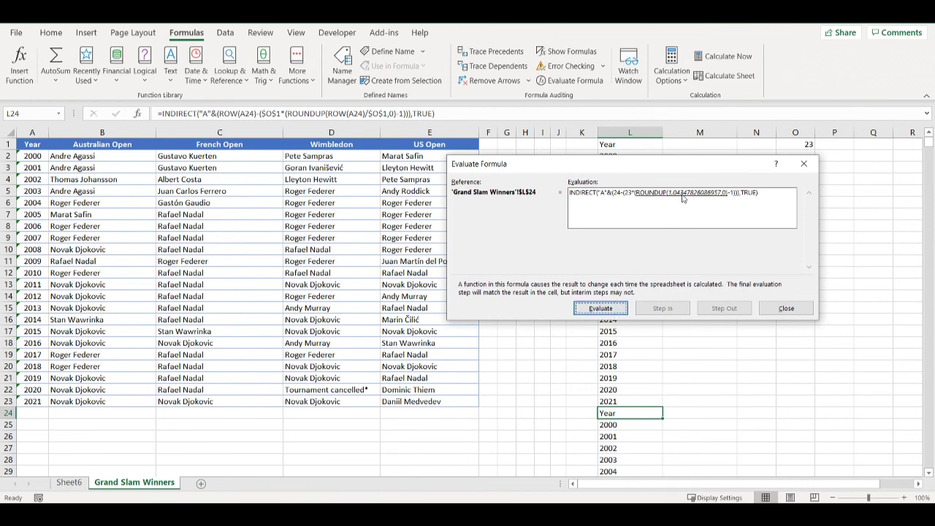
pyautogui.click(619, 310)
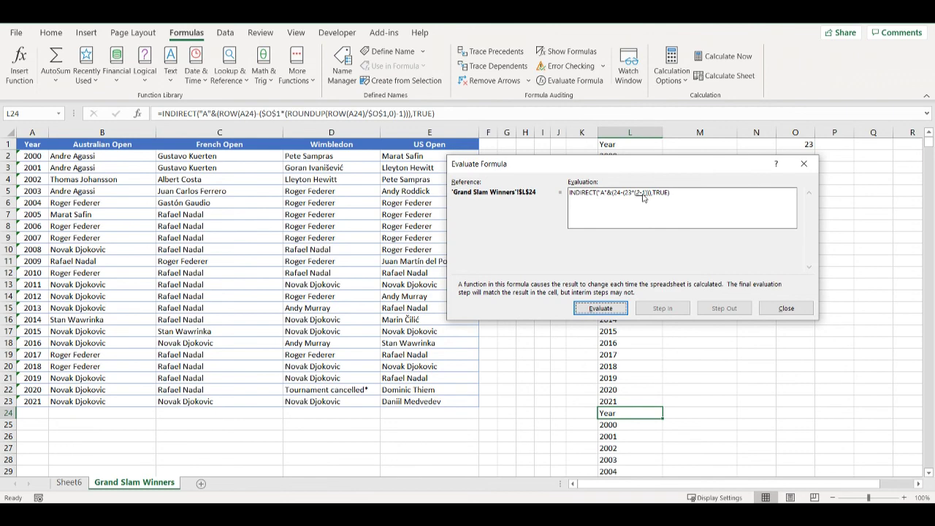
pyautogui.click(618, 313)
pyautogui.click(621, 308)
pyautogui.click(620, 311)
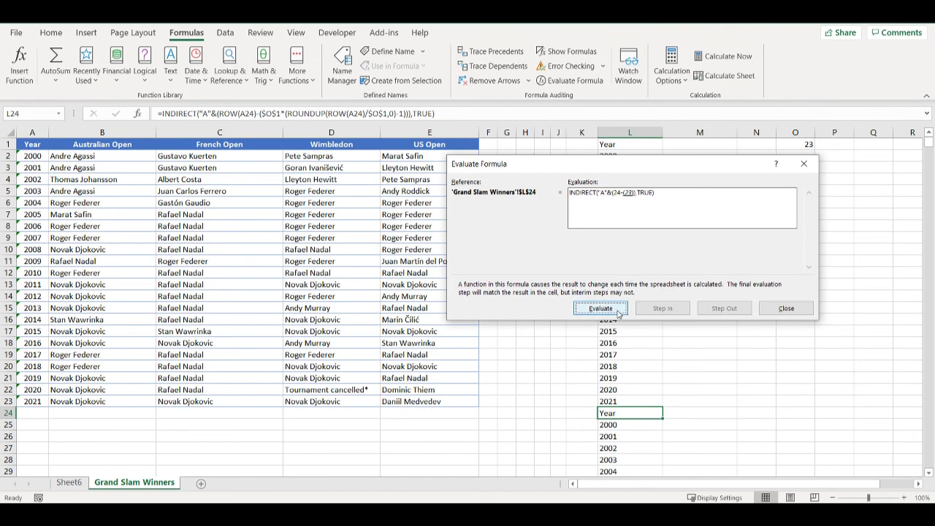
pyautogui.click(619, 313)
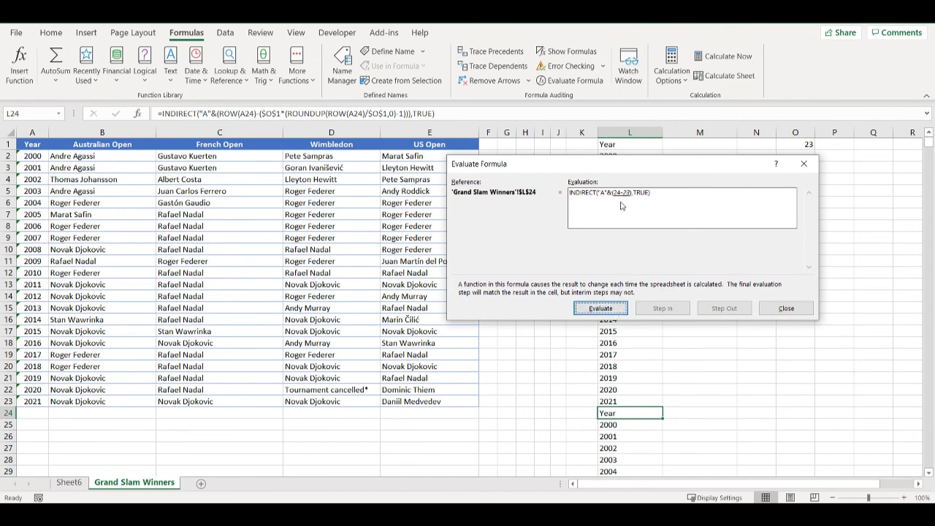
pyautogui.click(620, 310)
pyautogui.click(620, 311)
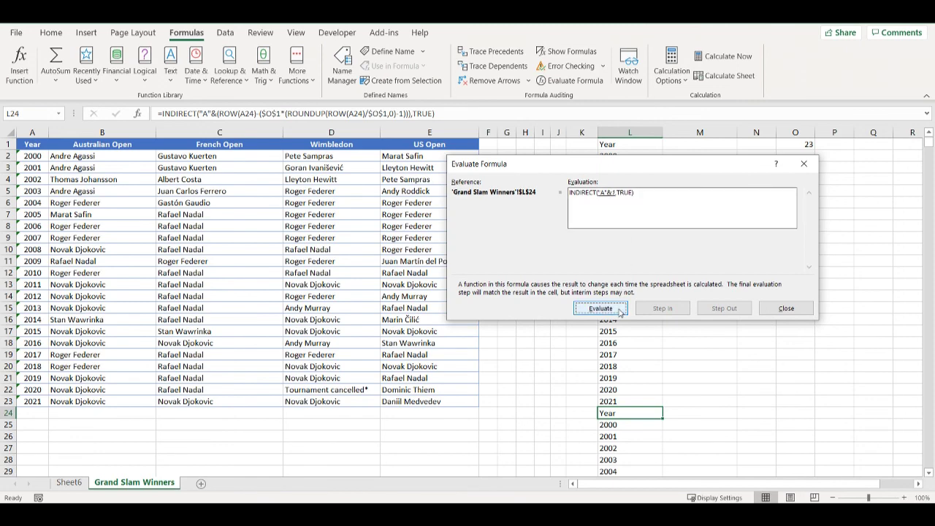
pyautogui.click(619, 313)
pyautogui.click(617, 311)
pyautogui.click(615, 311)
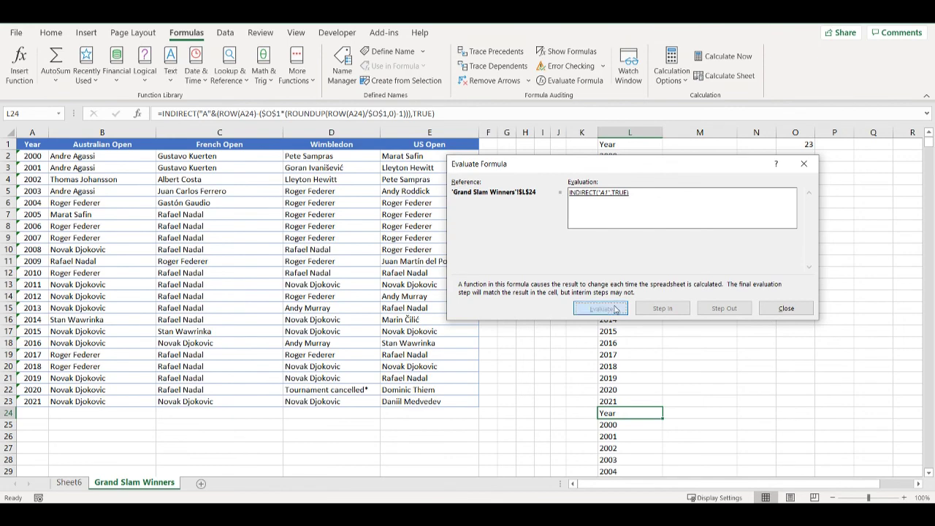
pyautogui.click(788, 310)
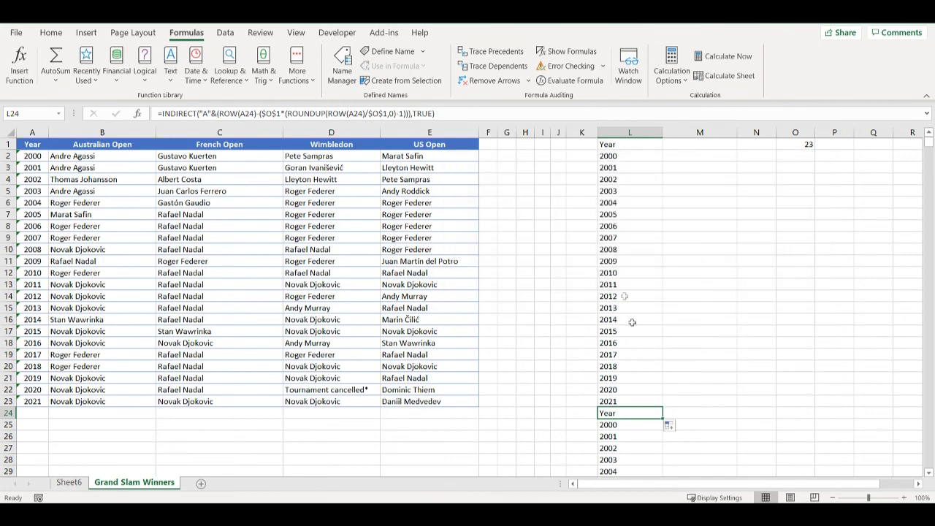
pyautogui.click(626, 157)
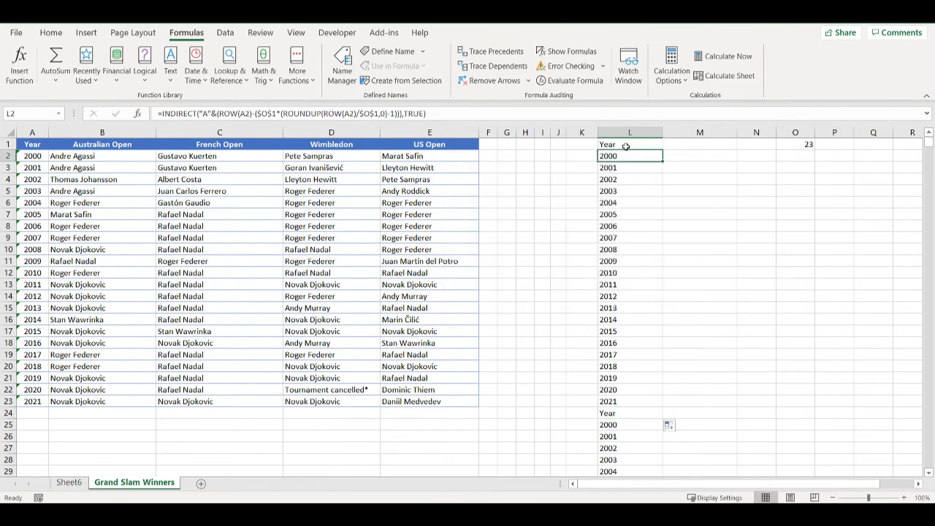
pyautogui.click(627, 146)
pyautogui.click(631, 152)
pyautogui.moveTo(660, 153); pyautogui.dragTo(637, 145)
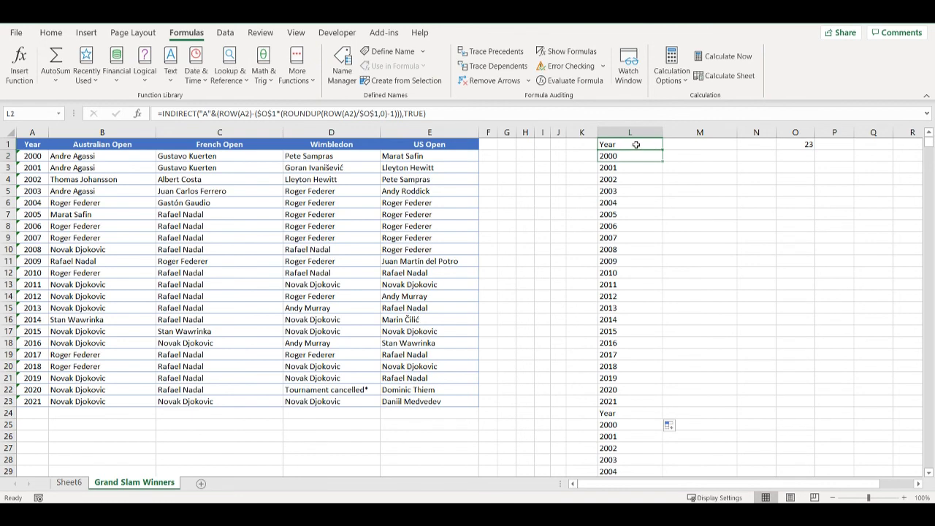
pyautogui.click(692, 145)
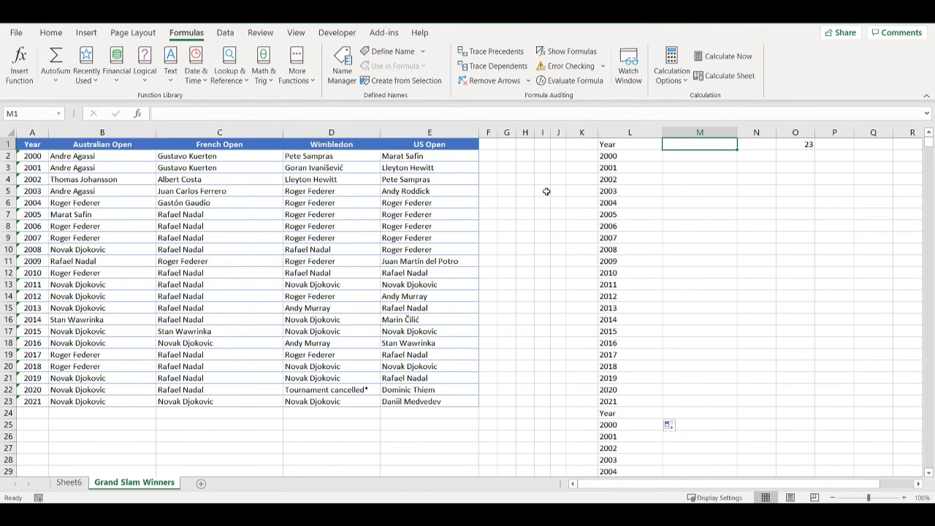
# Enter =OFFSET($A$1,0,ROUNDUP(ROW(A1)/$O$1,0)) in M1, returning Australian Open
pyautogui.write('=offset')
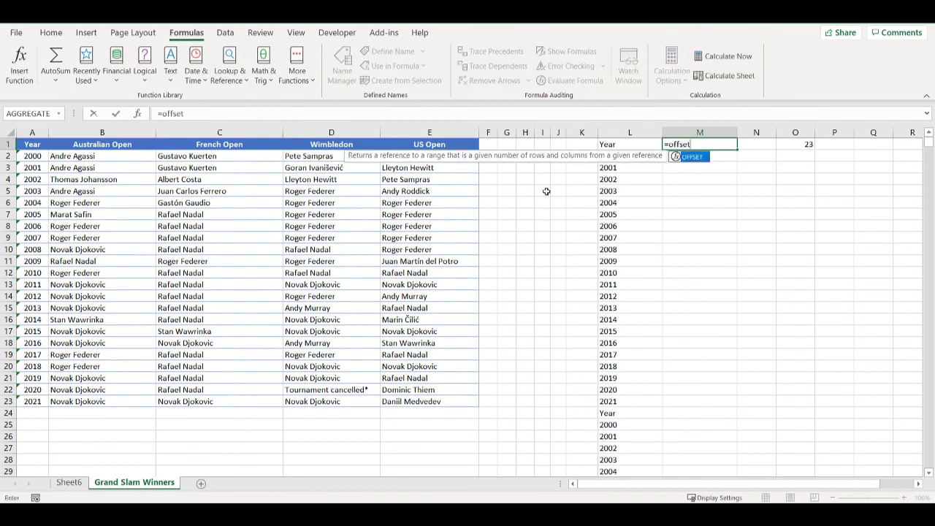
pyautogui.write('(')
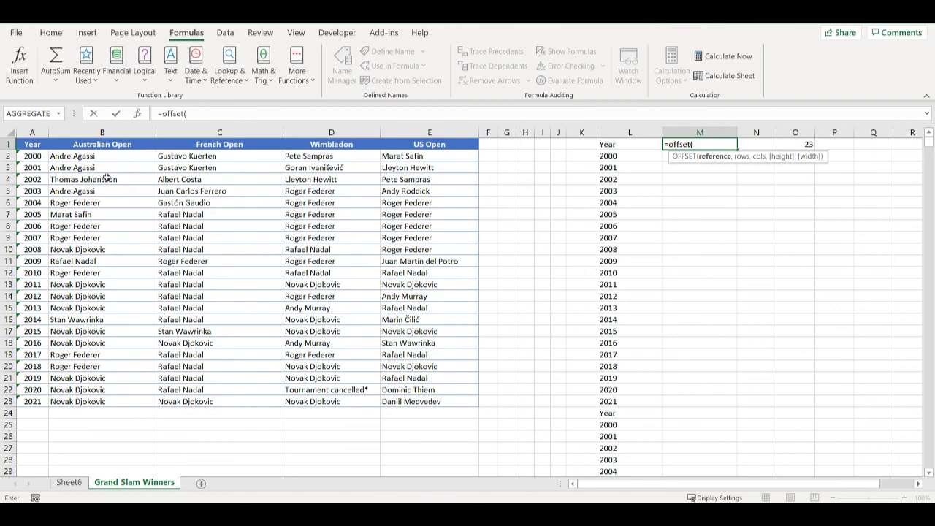
pyautogui.click(39, 144)
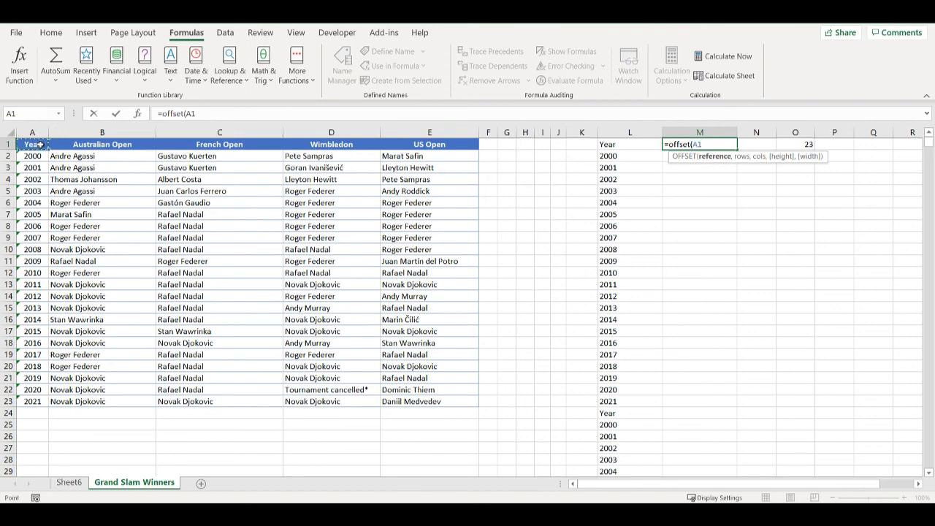
pyautogui.press('F4')
pyautogui.click(208, 114)
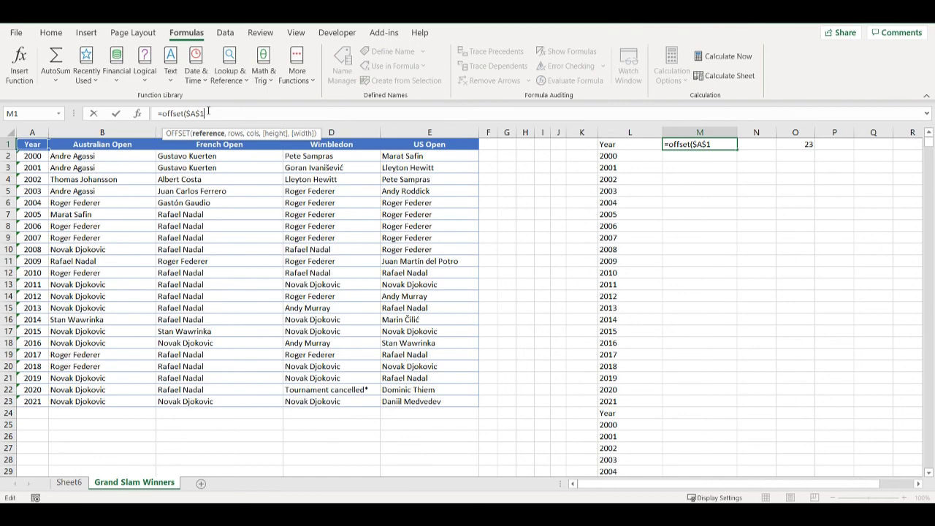
pyautogui.write(',0,')
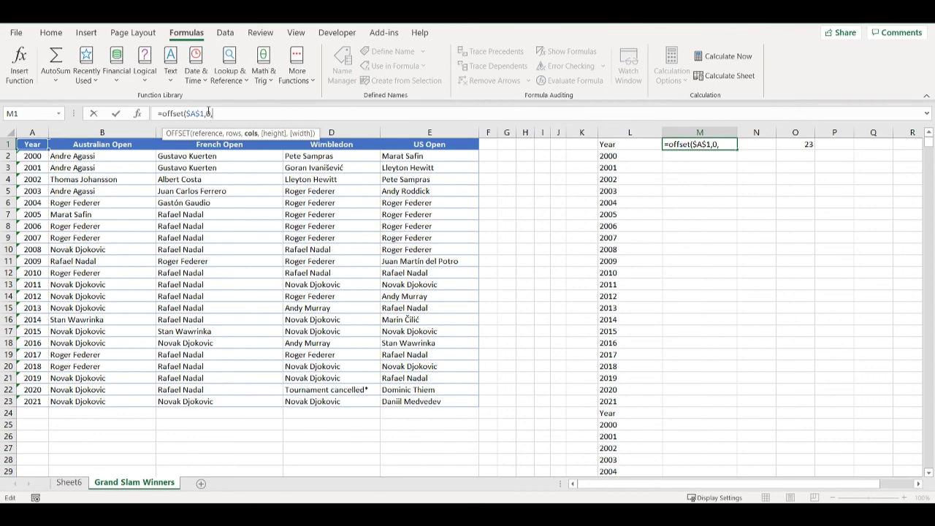
pyautogui.write('row(')
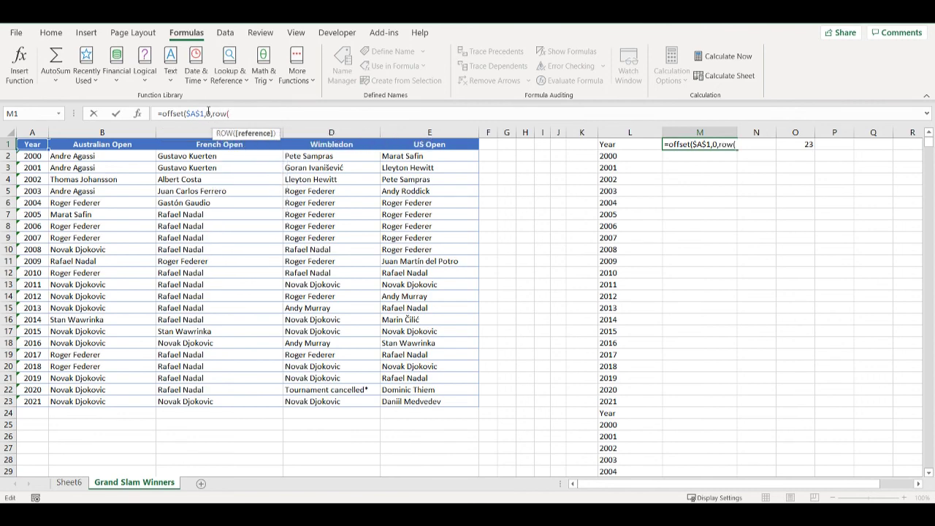
pyautogui.click(33, 144)
pyautogui.write(')')
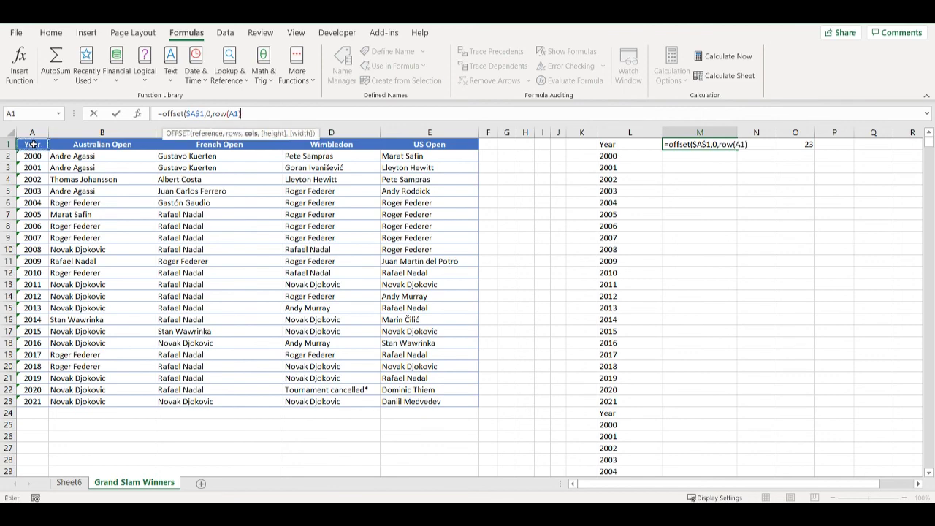
pyautogui.write('/')
pyautogui.click(803, 144)
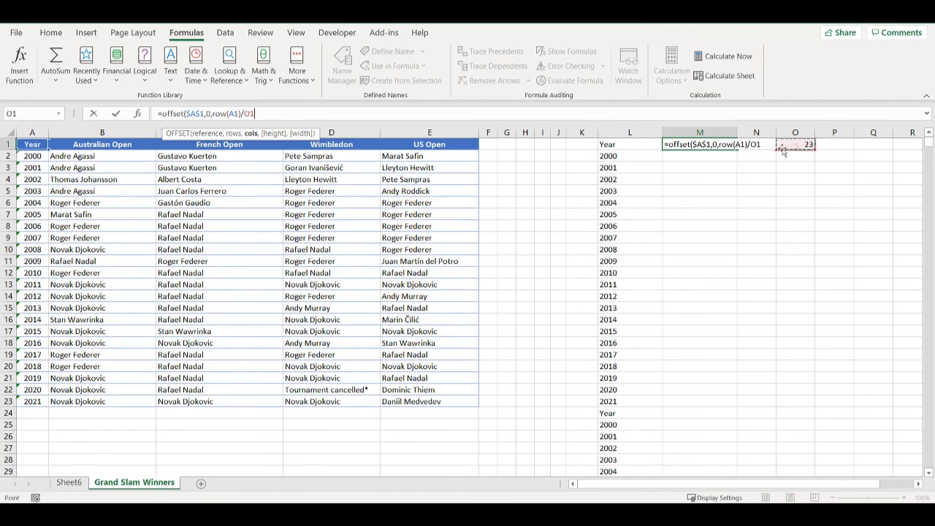
pyautogui.press('F4')
pyautogui.click(212, 114)
pyautogui.write('roundup(row(A1)/$O$1')
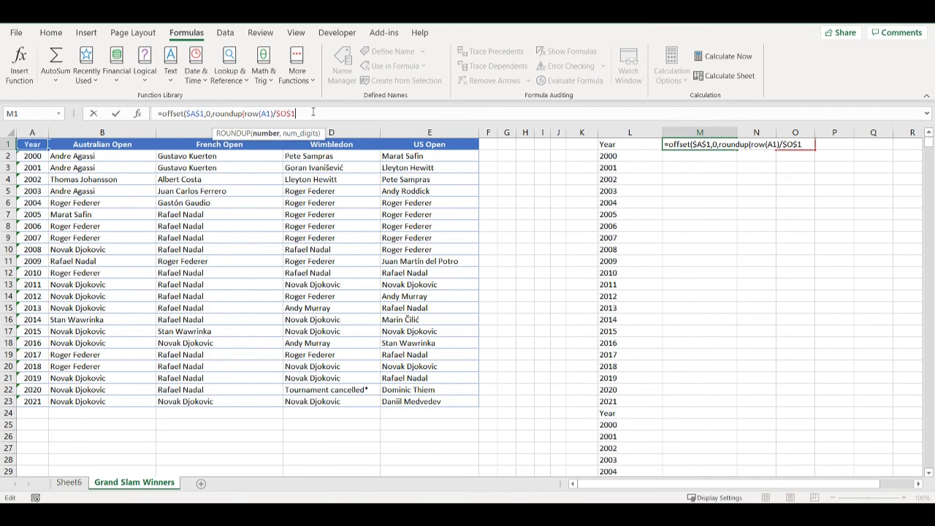
pyautogui.write(',0))')
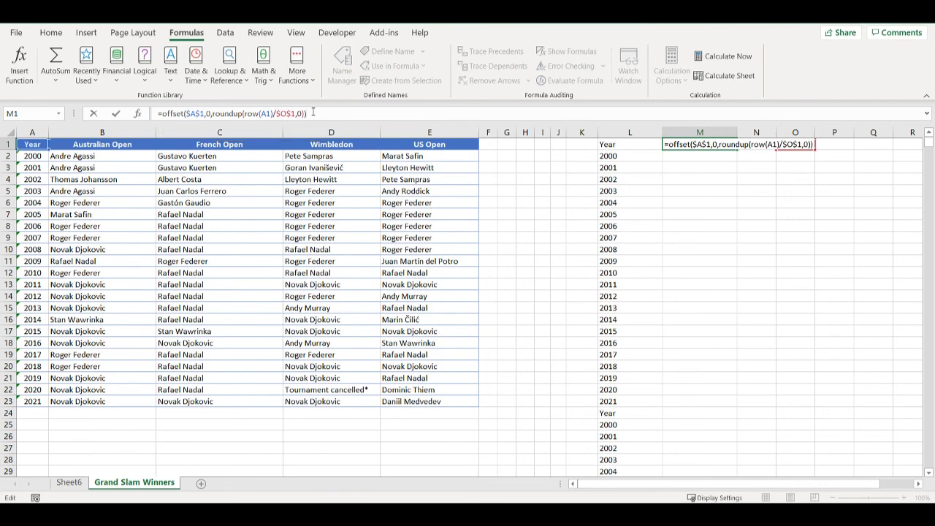
pyautogui.press('Return')
# Fill M1's tournament formula down to M37, then extend it to around row 47
pyautogui.click(724, 144)
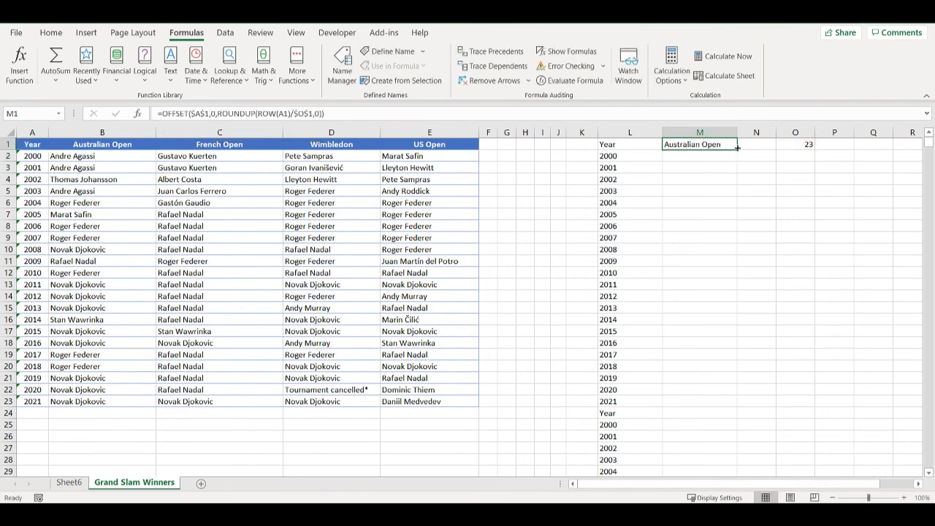
pyautogui.moveTo(736, 150); pyautogui.dragTo(732, 468)
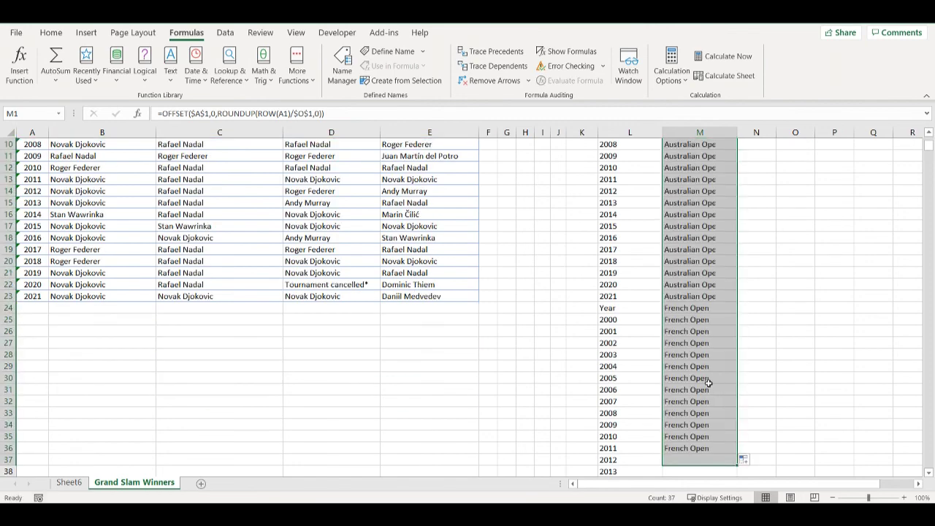
pyautogui.click(700, 310)
pyautogui.scroll(3, 720, 321)
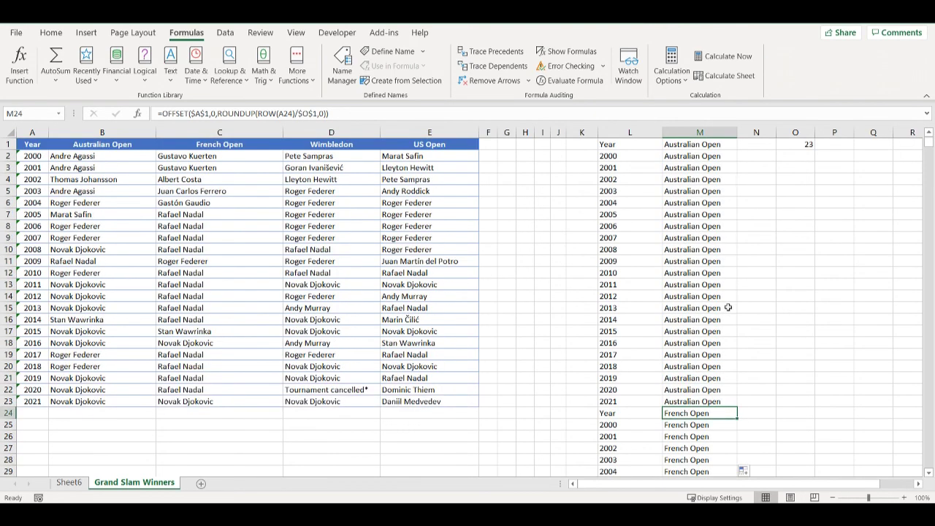
pyautogui.scroll(-6, 728, 306)
pyautogui.click(700, 355)
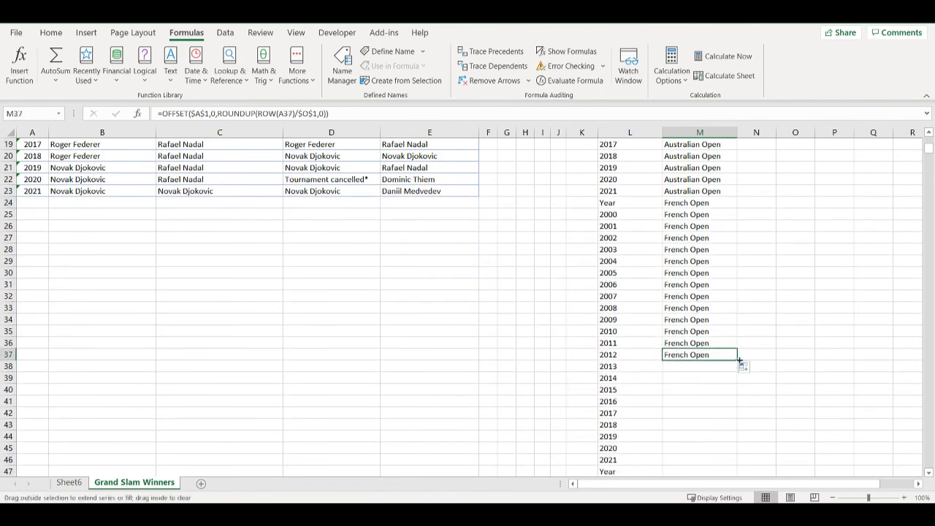
pyautogui.moveTo(732, 360); pyautogui.dragTo(736, 470)
pyautogui.scroll(6, 727, 317)
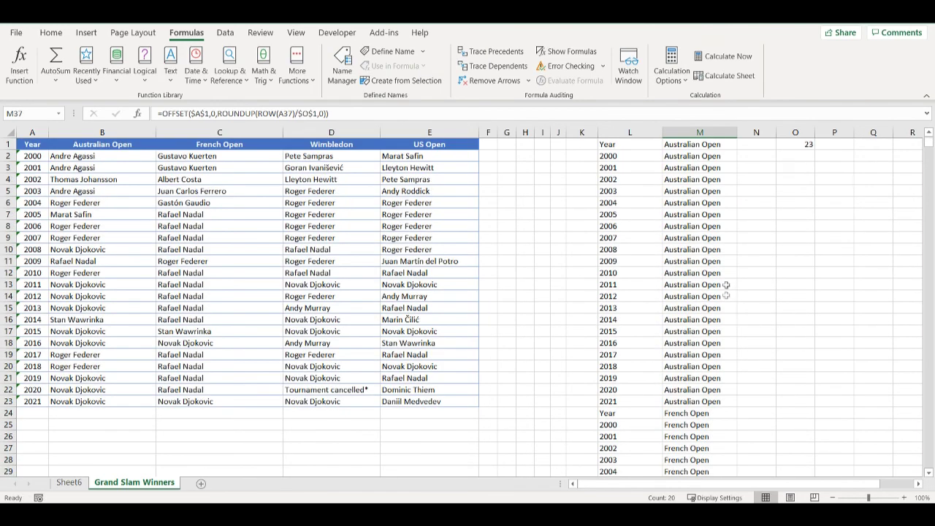
pyautogui.click(720, 144)
pyautogui.click(761, 144)
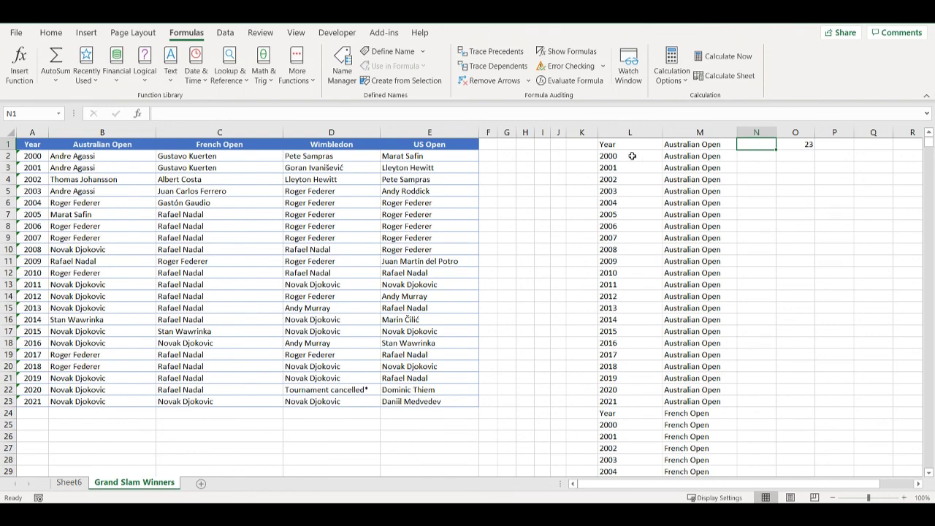
# Copy L1's INDIRECT formula text and paste it into N1
pyautogui.click(633, 144)
pyautogui.moveTo(445, 112); pyautogui.dragTo(162, 116)
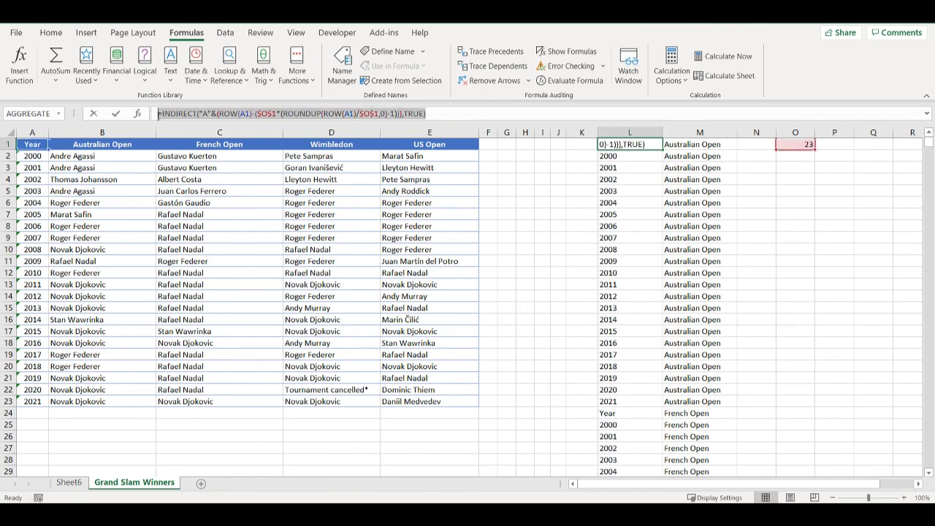
pyautogui.press('Escape')
pyautogui.click(757, 144)
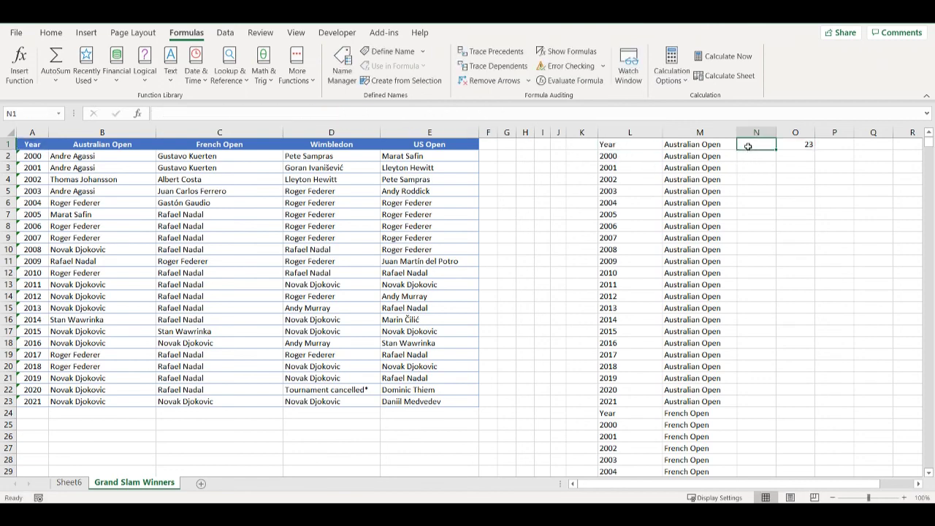
pyautogui.click(414, 114)
pyautogui.hotkey('ctrl', 'v')
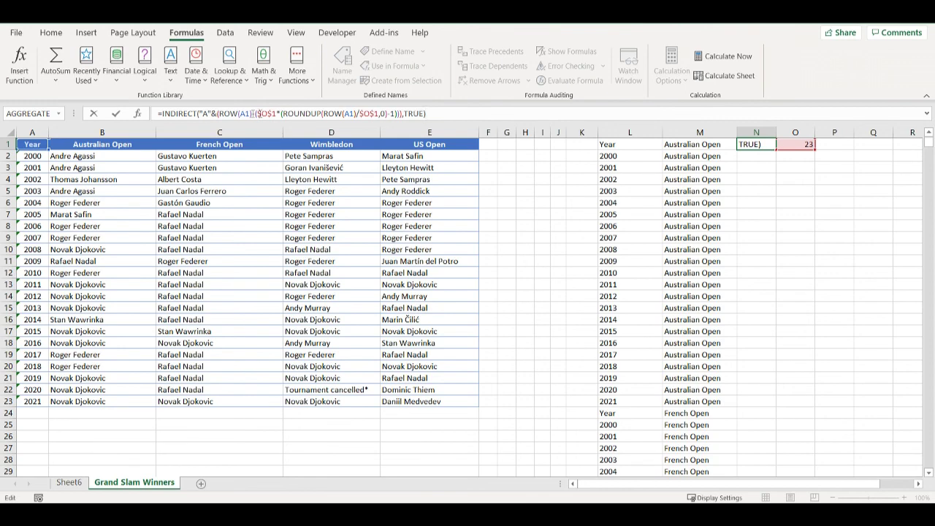
# Wrap the pasted INDIRECT in OFFSET with a column offset of ROW(A1)/$O$1
pyautogui.click(163, 114)
pyautogui.write('offset(')
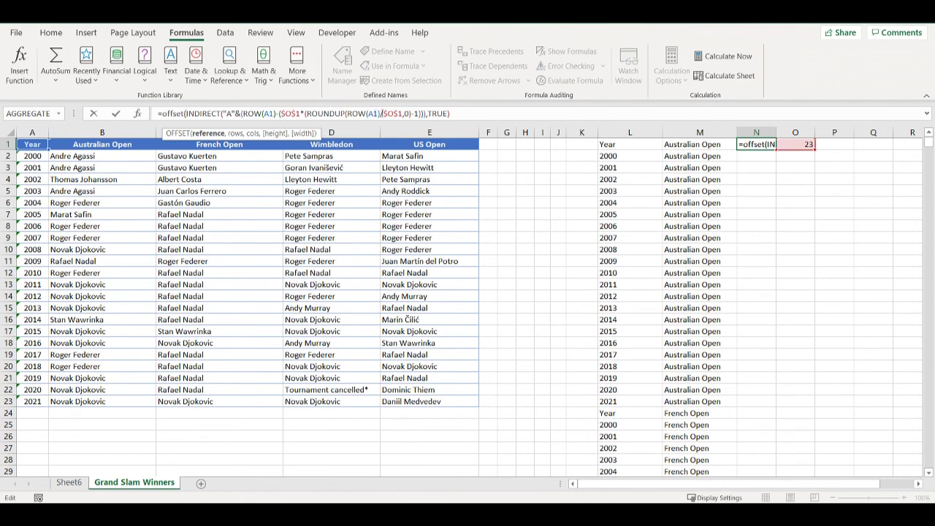
pyautogui.click(454, 113)
pyautogui.write(',')
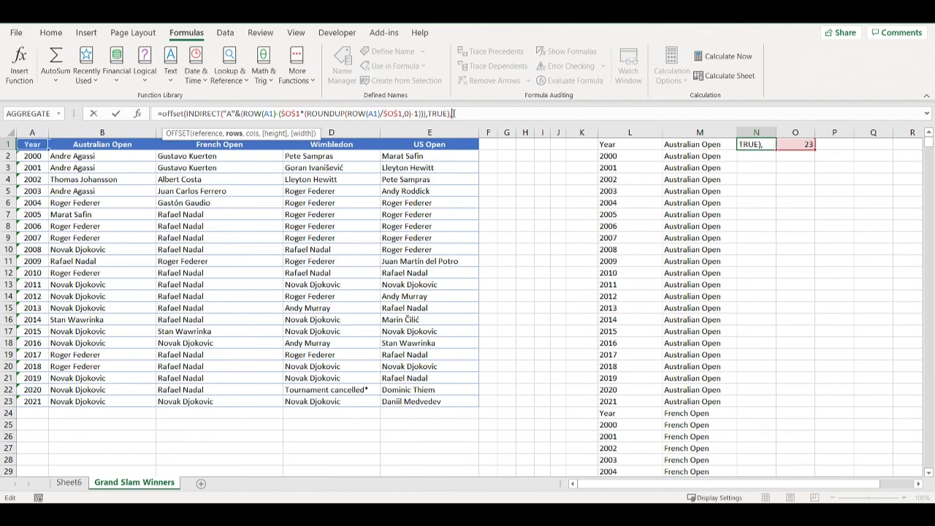
pyautogui.write('0,')
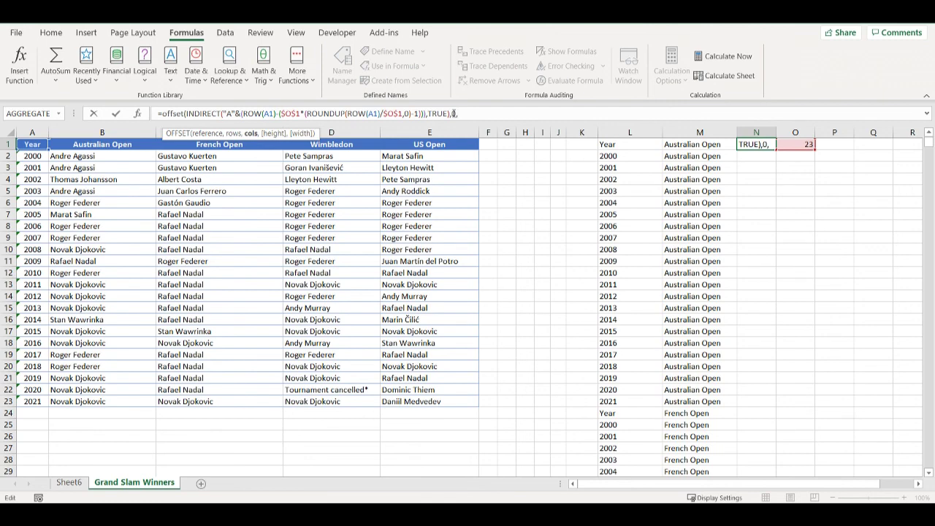
pyautogui.write('ow(')
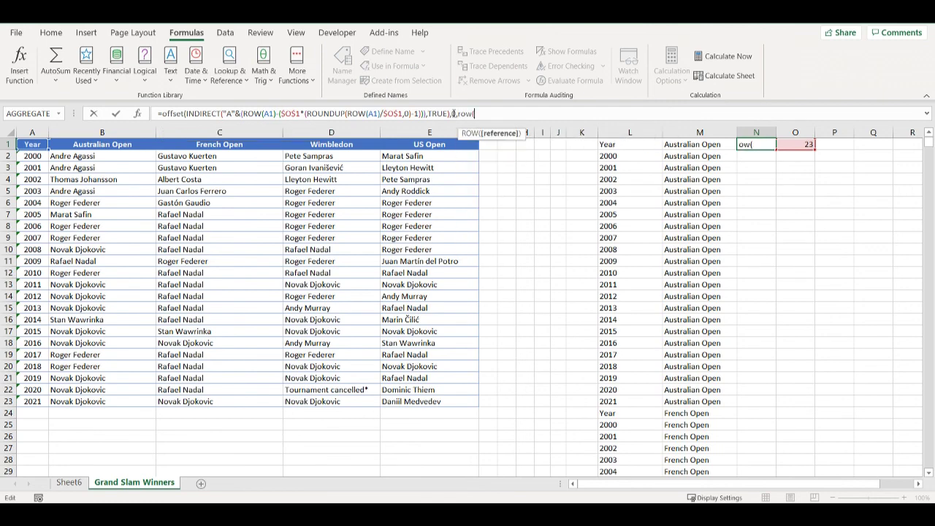
pyautogui.click(37, 144)
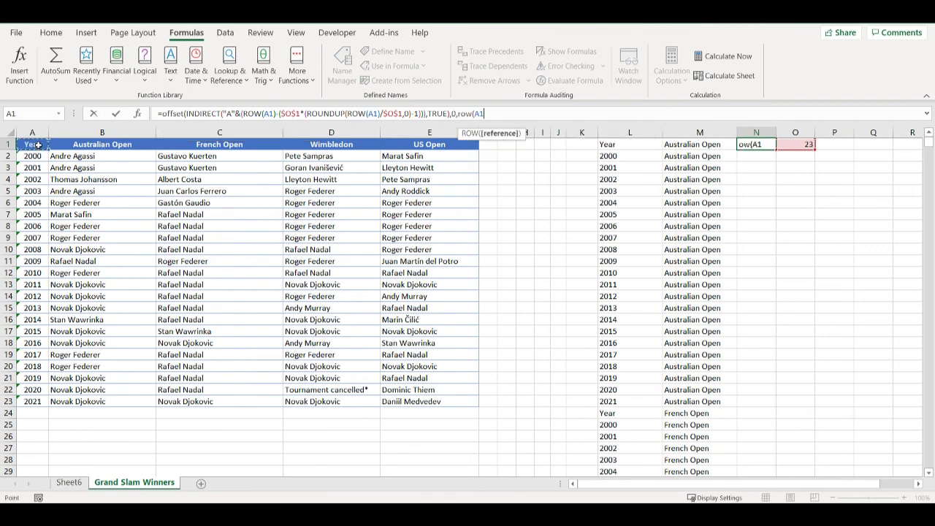
pyautogui.write(')/')
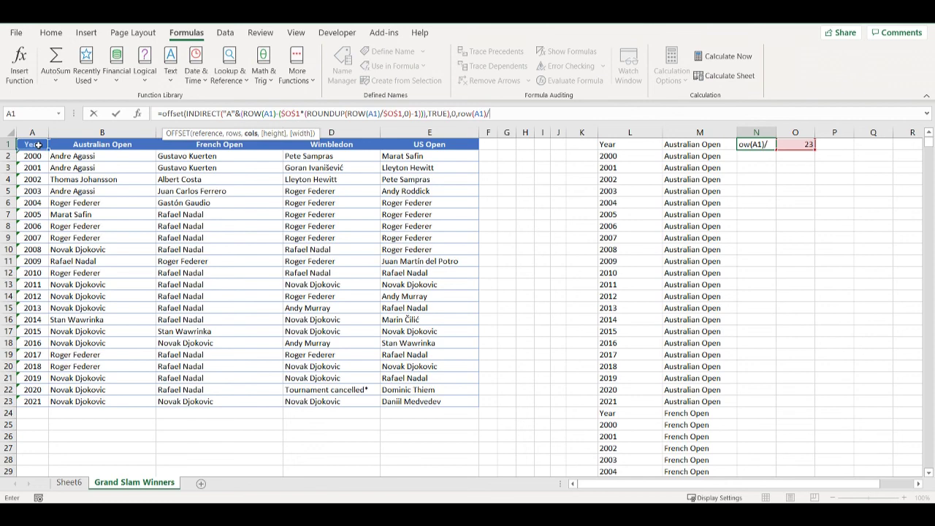
pyautogui.click(800, 144)
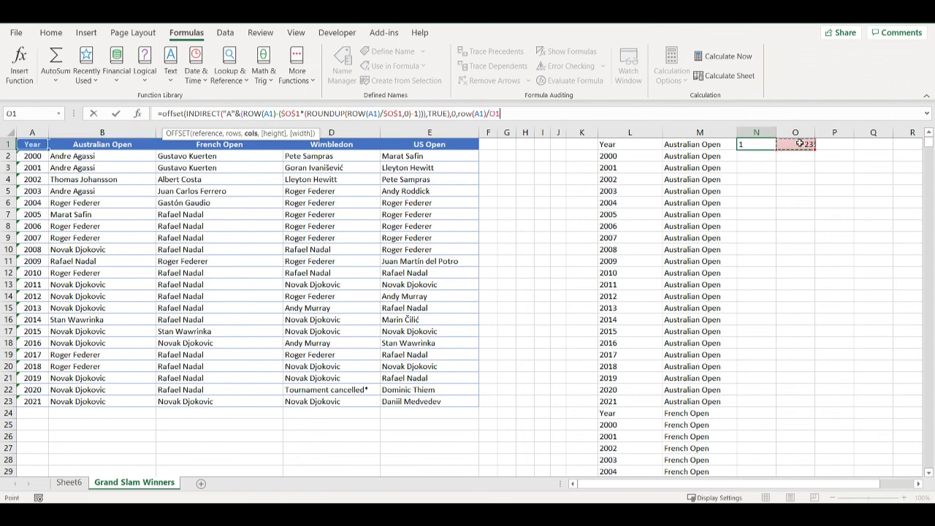
pyautogui.press('F4')
pyautogui.write(')')
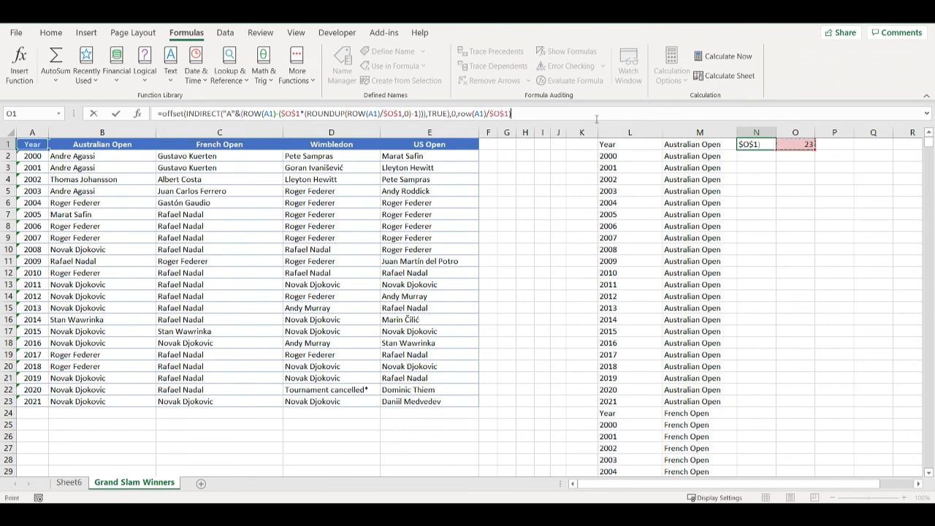
# Round the column offset up with ROUNDUP(...,0) and commit, returning Australian Open
pyautogui.click(460, 114)
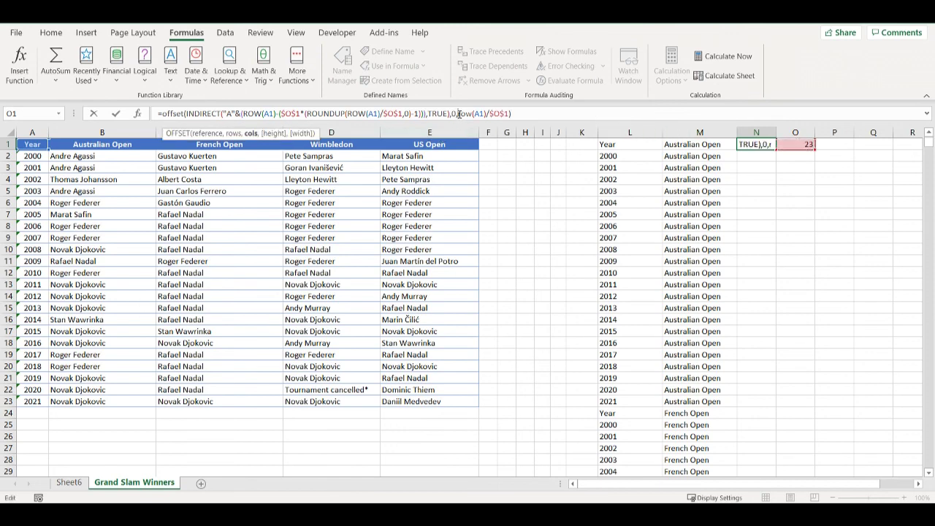
pyautogui.write('roundup(ro')
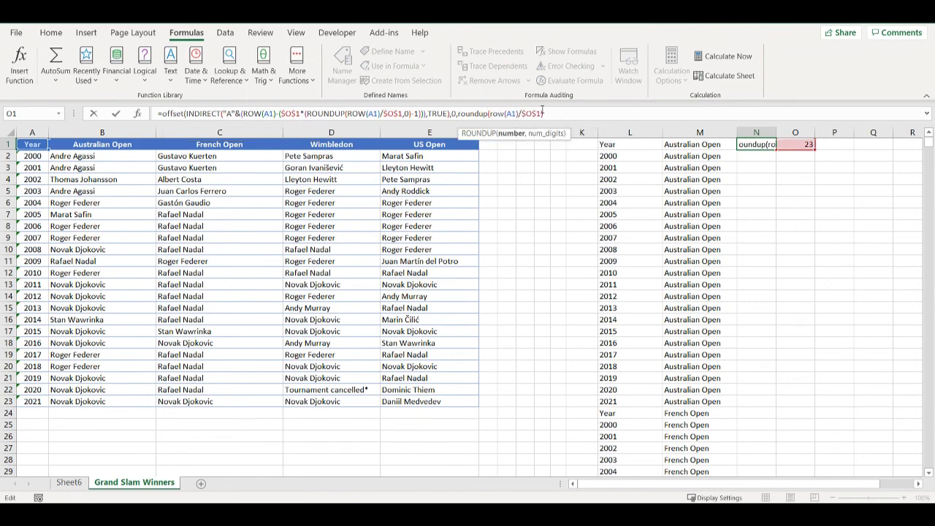
pyautogui.click(547, 113)
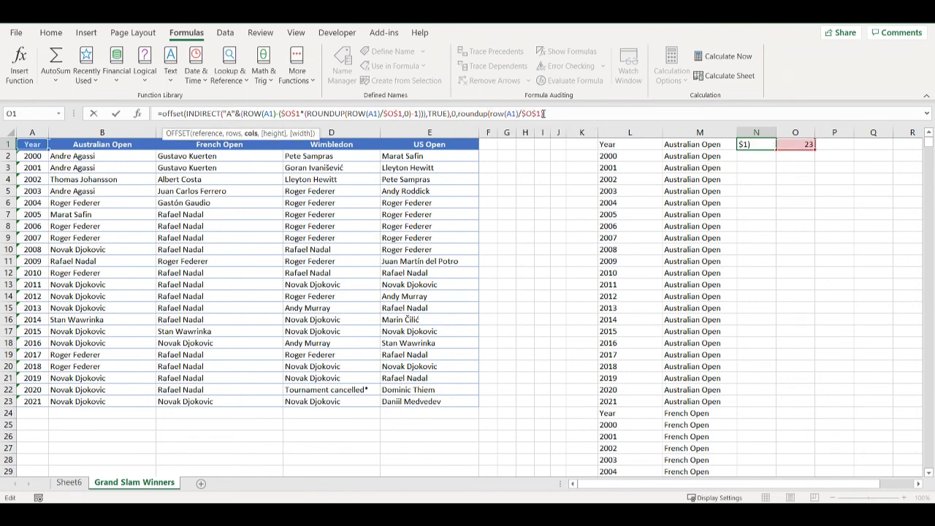
pyautogui.press('BackSpace')
pyautogui.write(',')
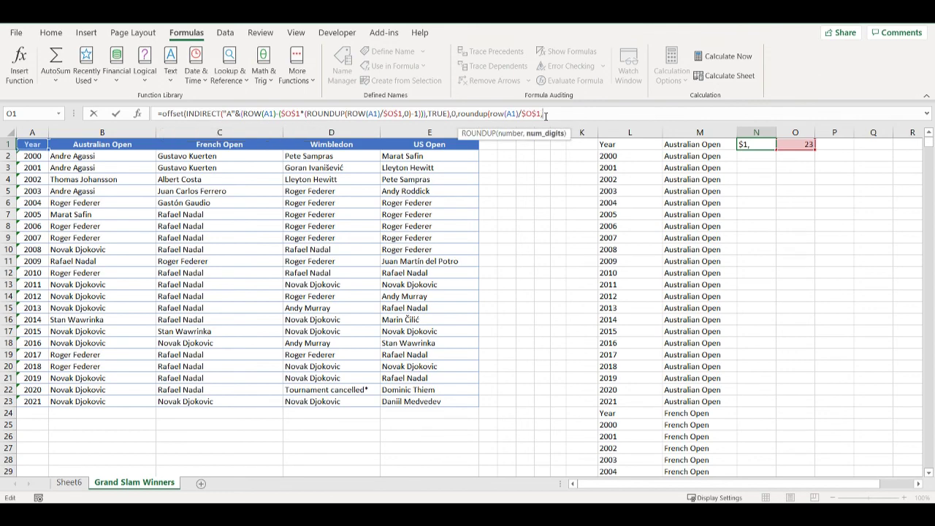
pyautogui.write('0)')
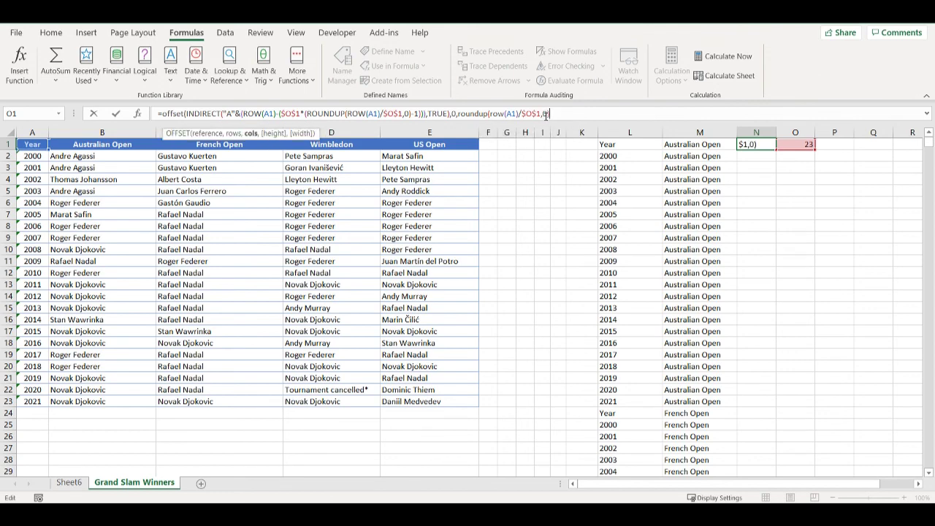
pyautogui.press('Return')
# Fill the Year, Tournament and Winner formulas in columns L–N down to row 104
pyautogui.click(756, 145)
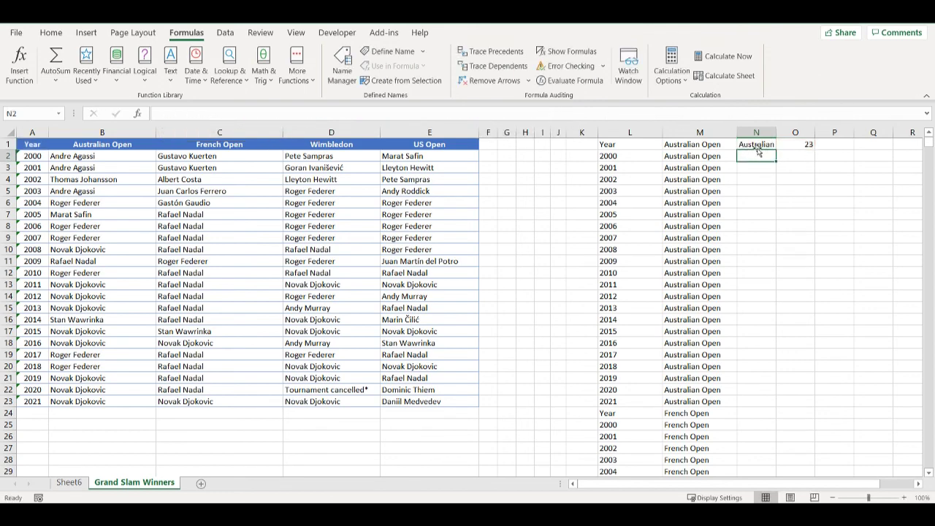
pyautogui.doubleClick(778, 149)
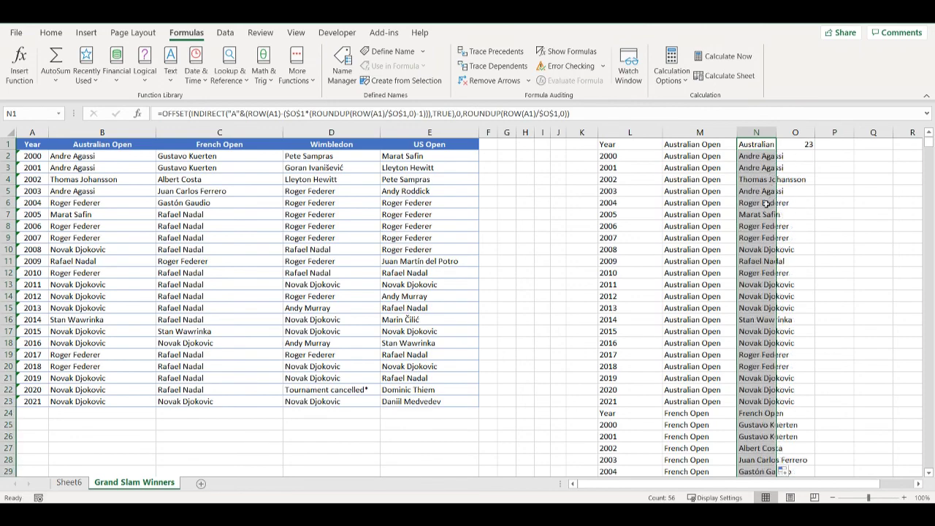
pyautogui.click(769, 307)
pyautogui.scroll(-6, 769, 350)
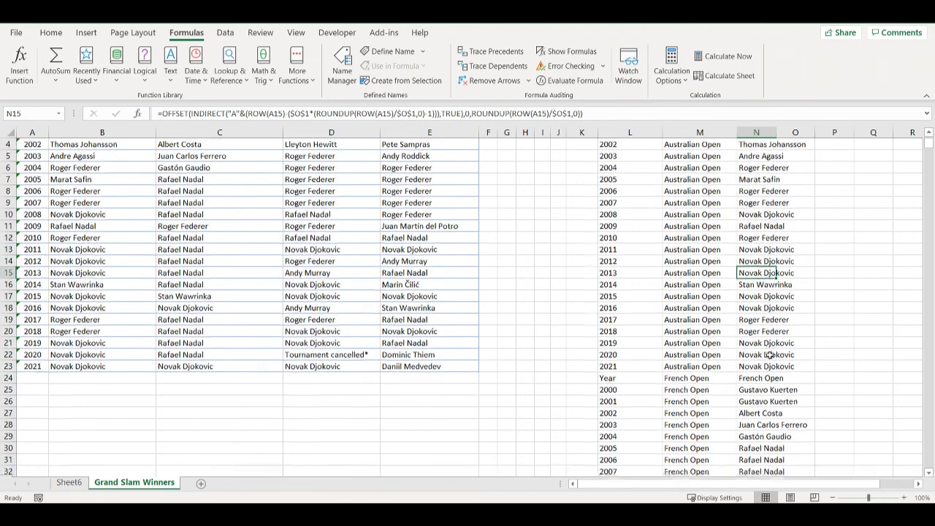
pyautogui.scroll(-7, 770, 356)
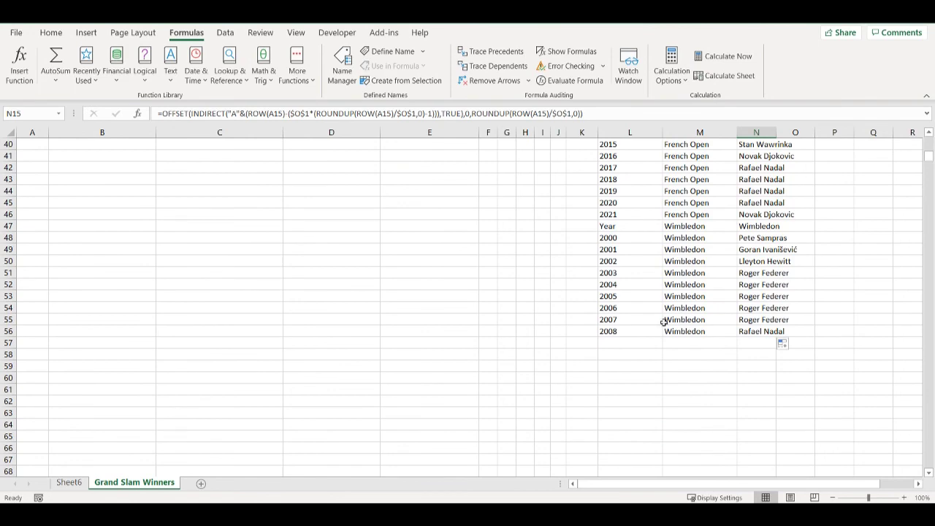
pyautogui.moveTo(626, 333); pyautogui.dragTo(784, 465)
pyautogui.scroll(18, 695, 314)
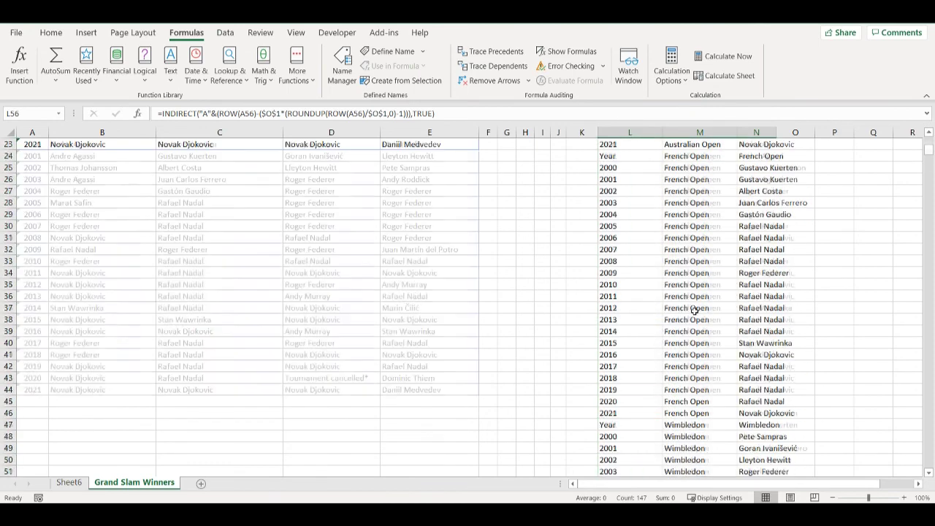
pyautogui.scroll(7, 695, 310)
pyautogui.click(582, 144)
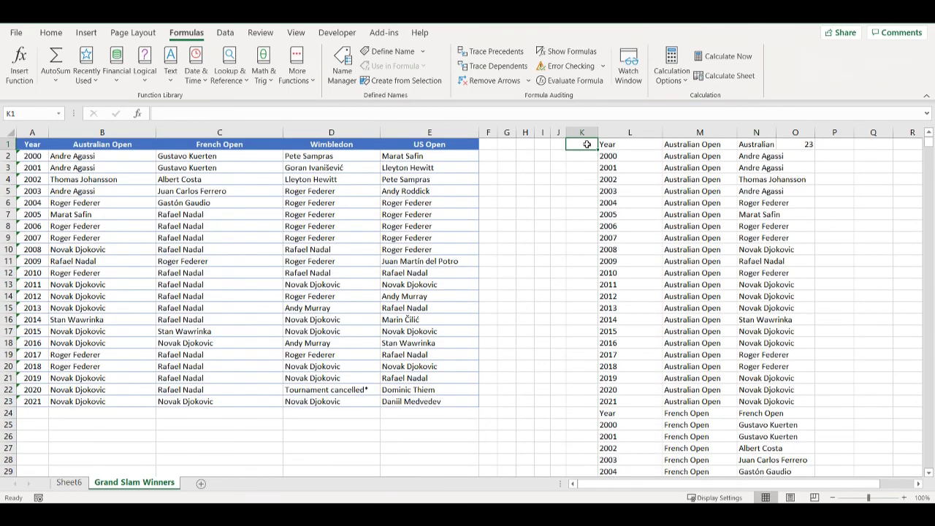
# Enter =COUNTA(B1:E1) in P1 to count the 4 tournament headers, then begin an IF formula in K1
pyautogui.click(837, 144)
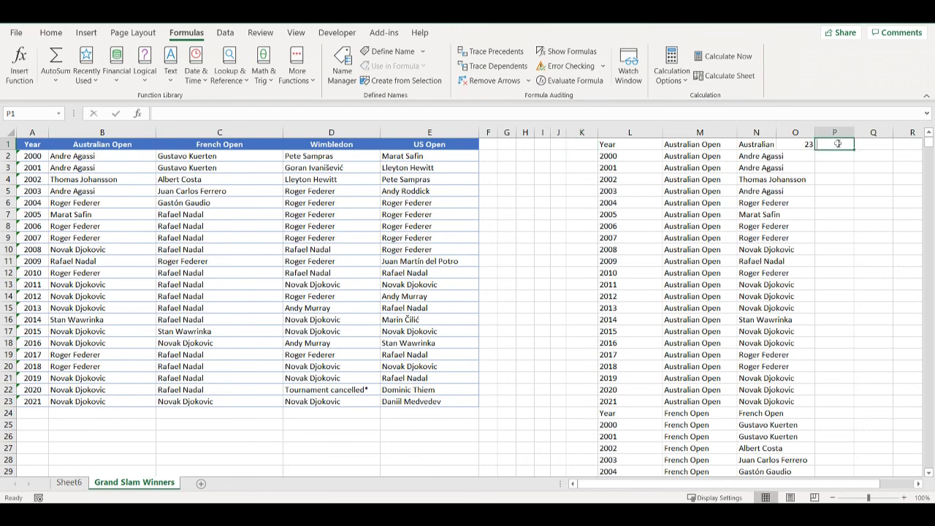
pyautogui.write('=counta(')
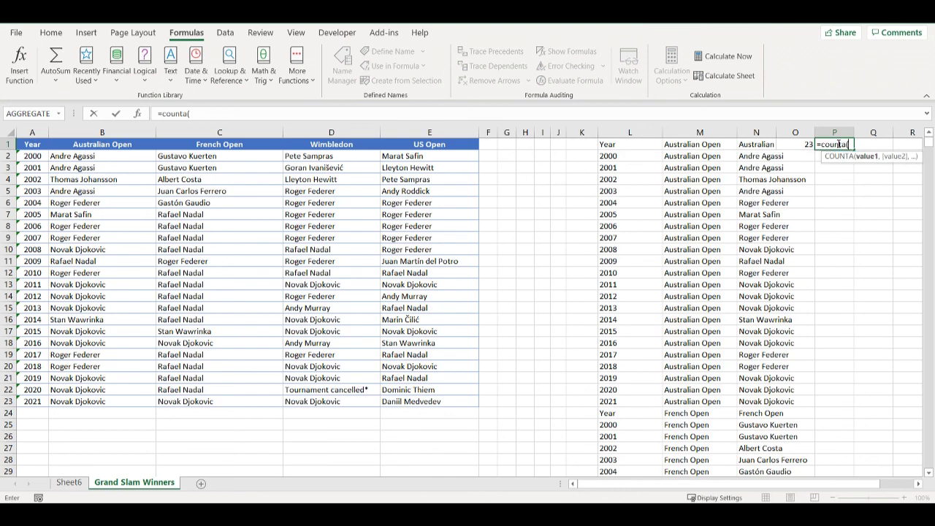
pyautogui.click(111, 144)
pyautogui.moveTo(111, 144); pyautogui.dragTo(414, 153)
pyautogui.write(')')
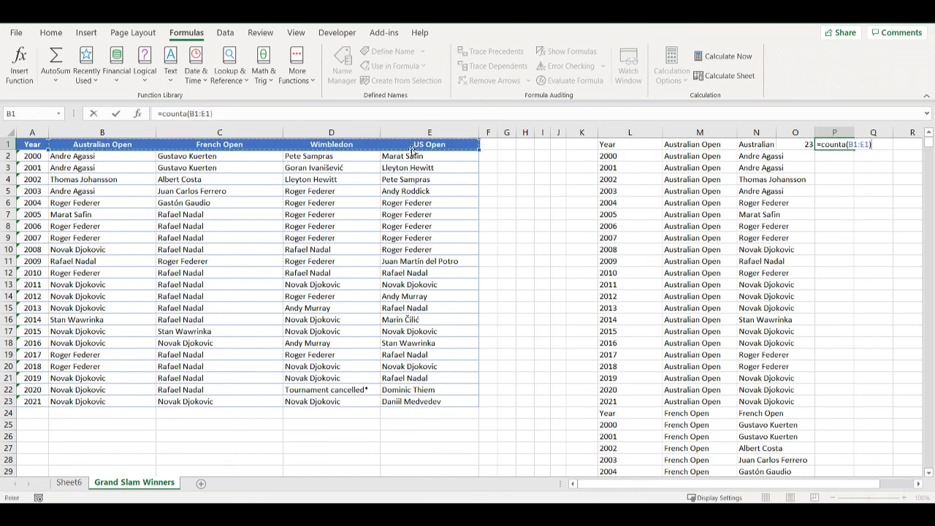
pyautogui.press('Return')
pyautogui.click(592, 147)
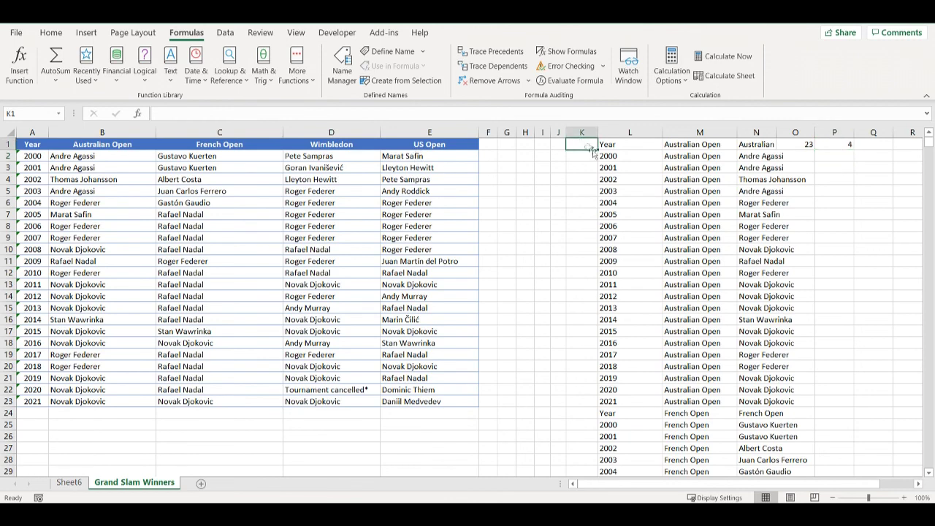
pyautogui.write('=if(')
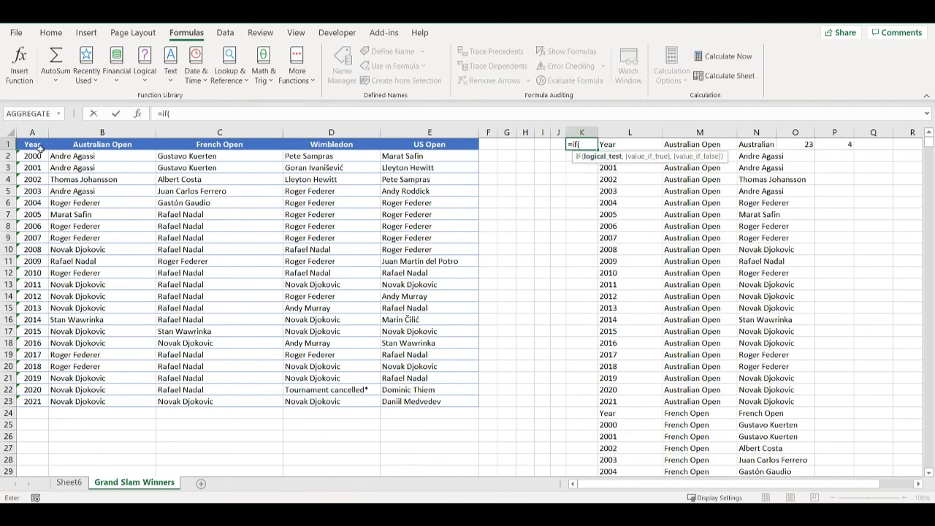
pyautogui.write('row(')
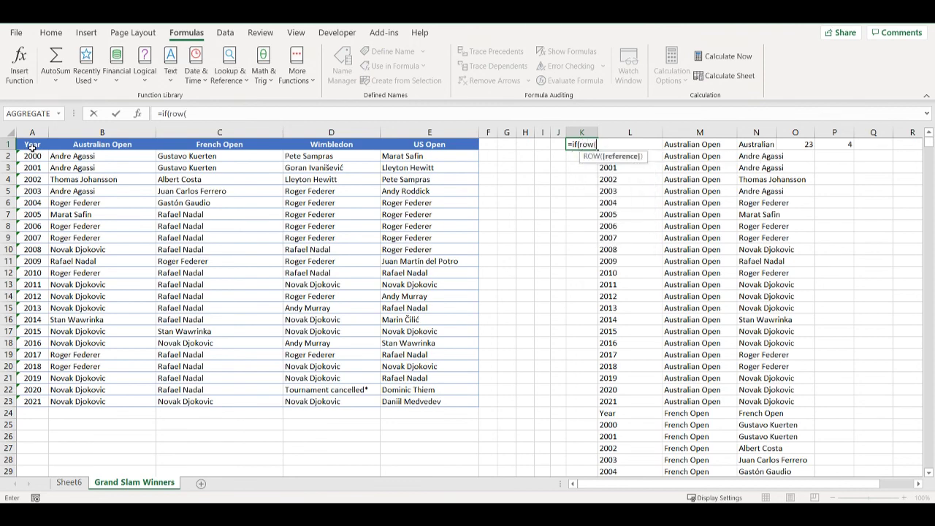
# Complete K1's formula as =IF(ROW(A1)<=$O$1*$P$1,"DATA","") with absolute O1 and P1
pyautogui.click(32, 144)
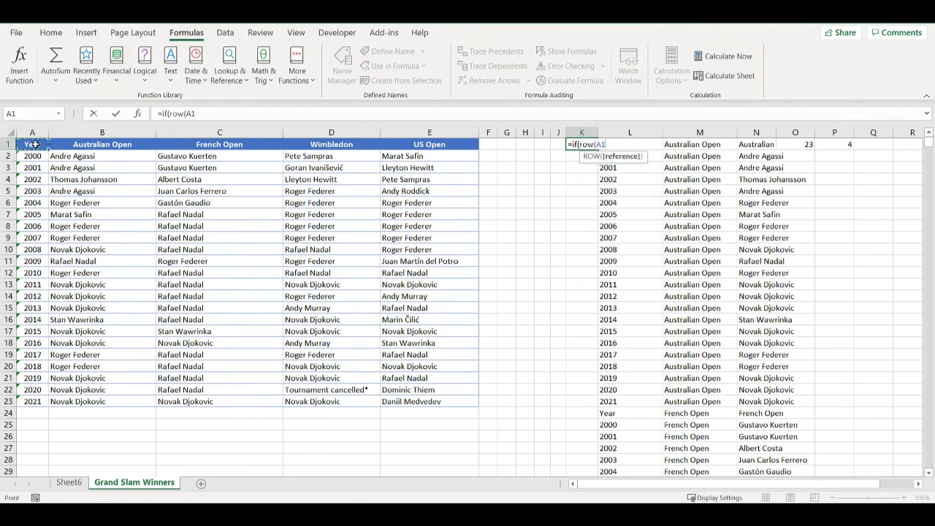
pyautogui.click(210, 115)
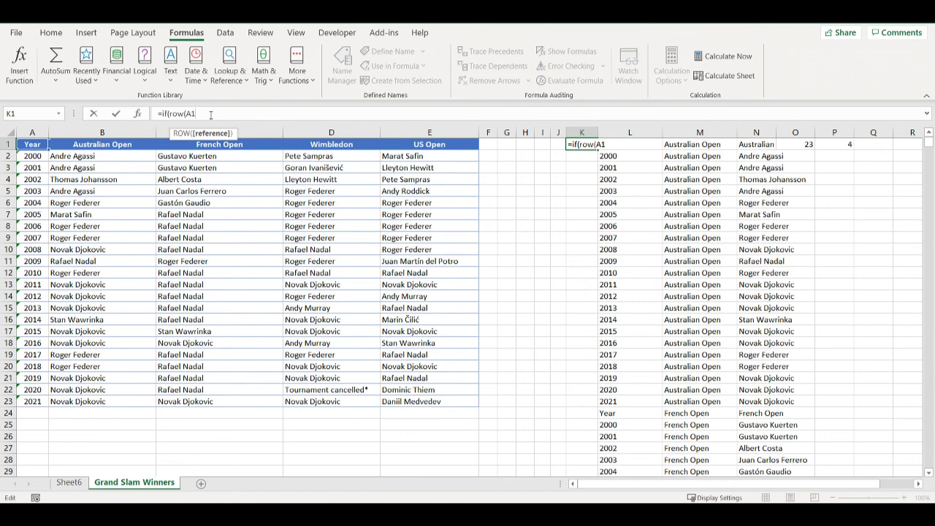
pyautogui.write(')<=')
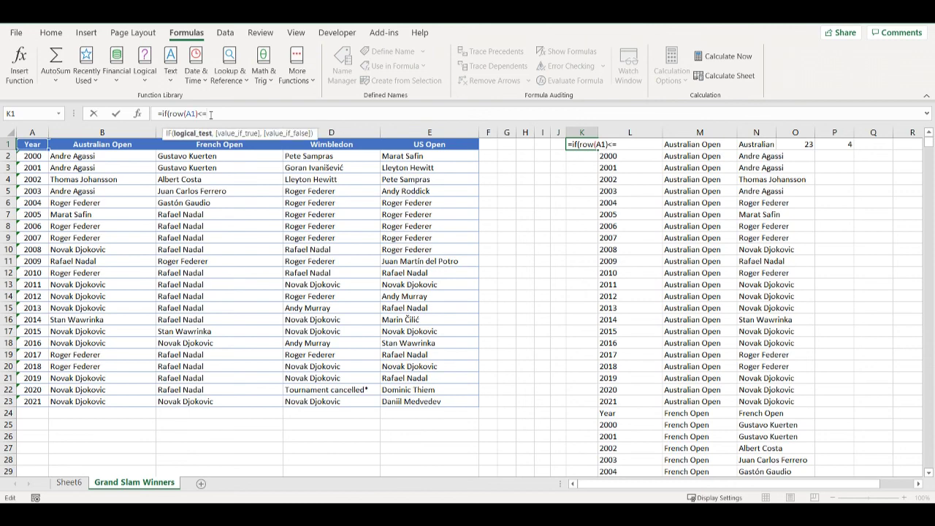
pyautogui.click(799, 146)
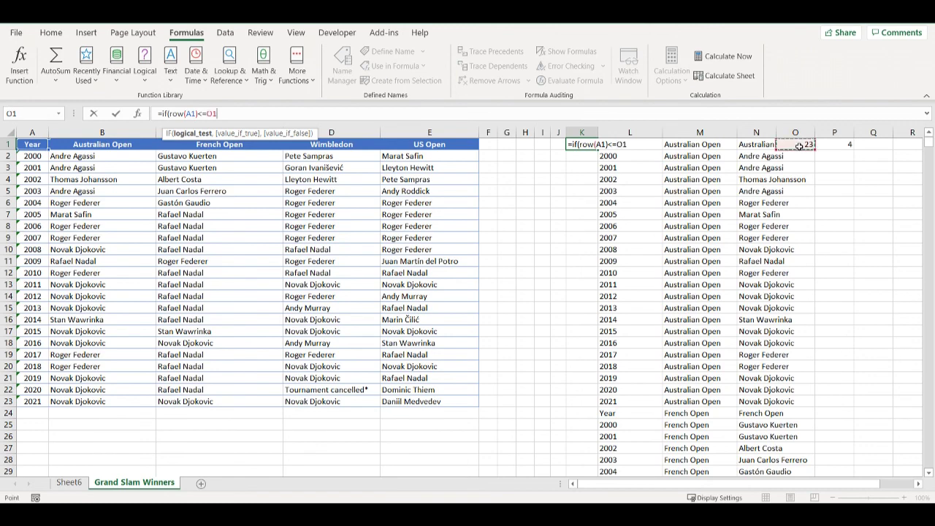
pyautogui.press('F4')
pyautogui.write('*')
pyautogui.click(839, 144)
pyautogui.press('F4')
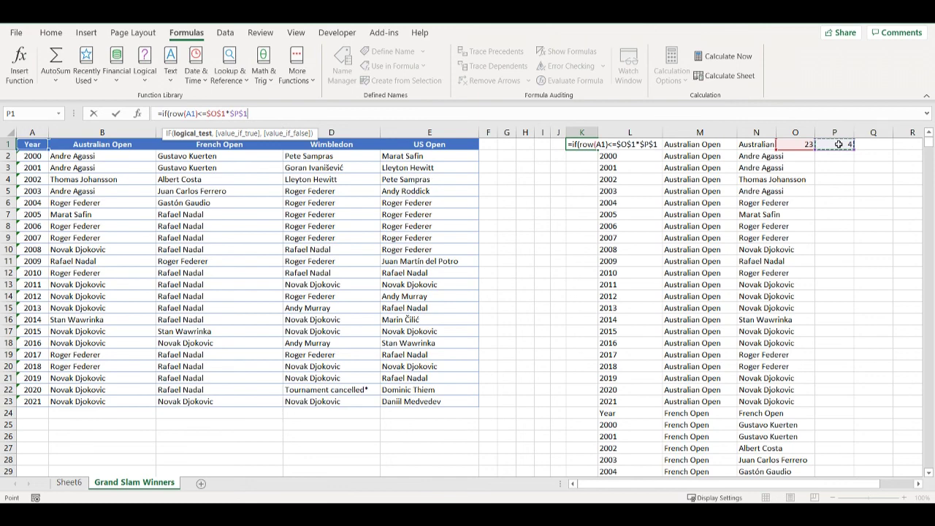
pyautogui.write(',')
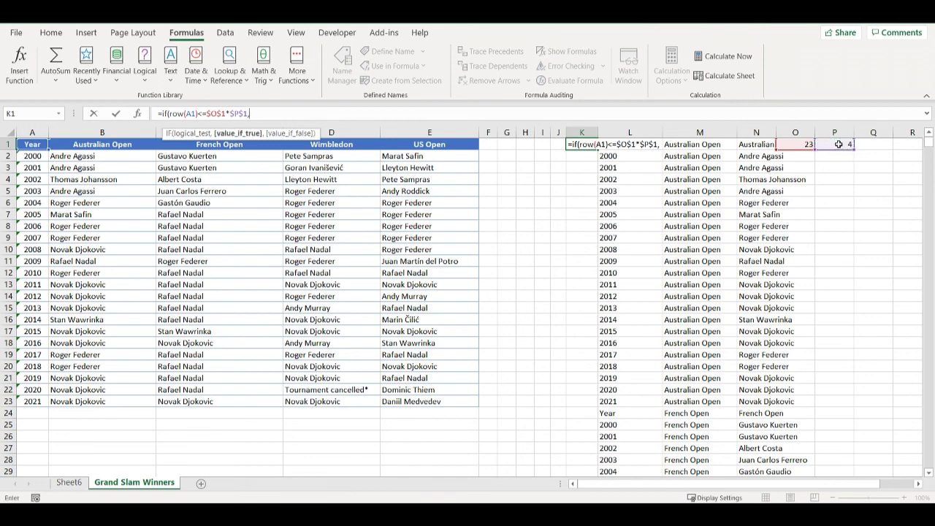
pyautogui.write('"DATA",')
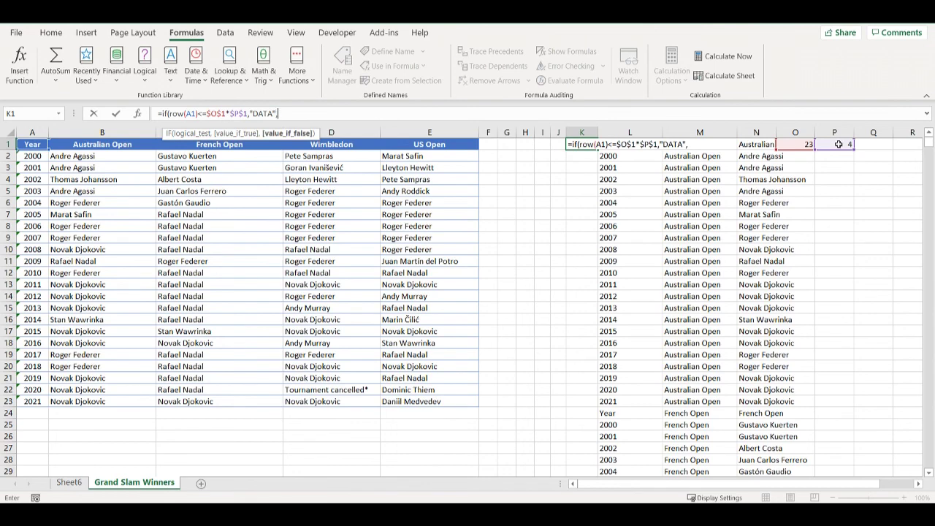
pyautogui.write('"")')
pyautogui.hotkey('ctrl', 'Return')
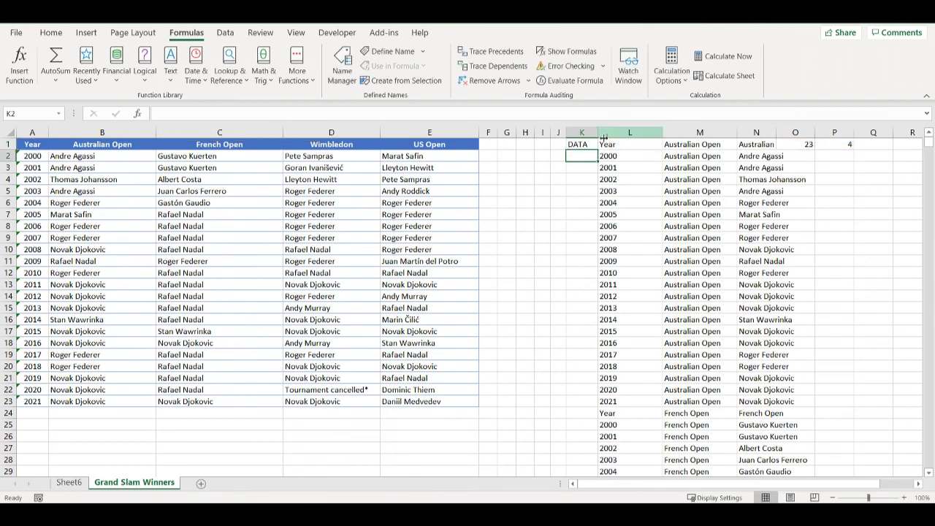
# Copy the DATA flag formula down column K and confirm the flags stop at row 92
pyautogui.doubleClick(595, 151)
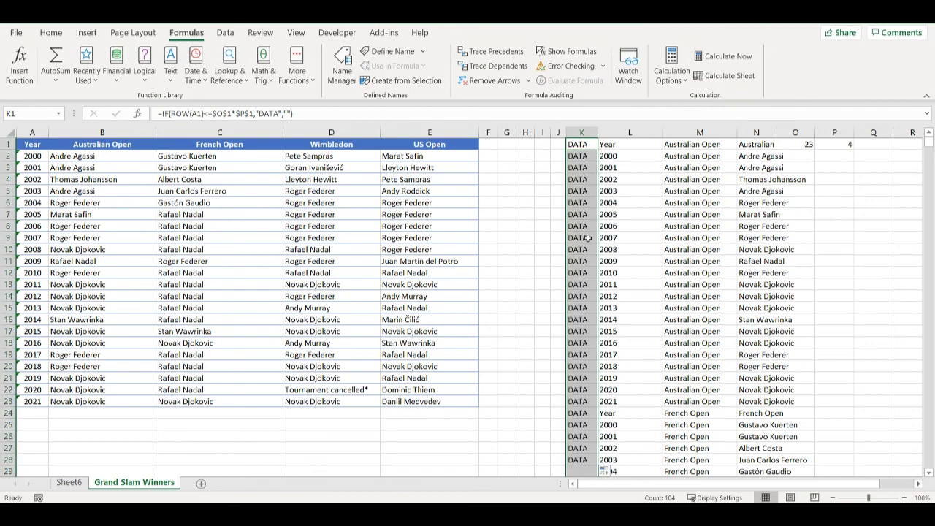
pyautogui.scroll(-16, 585, 244)
pyautogui.scroll(-16, 586, 243)
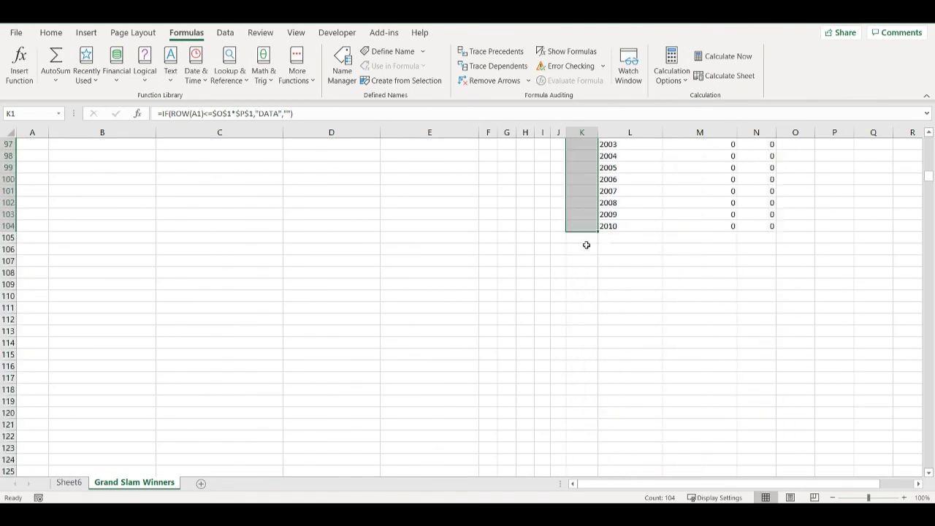
pyautogui.scroll(5, 587, 246)
pyautogui.moveTo(579, 261); pyautogui.dragTo(754, 261)
pyautogui.scroll(6, 765, 238)
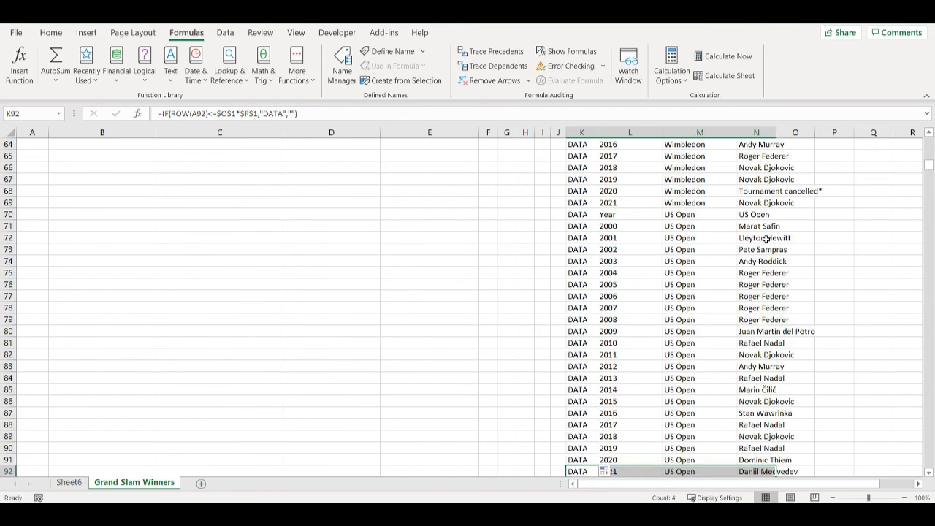
pyautogui.scroll(-2, 765, 238)
pyautogui.scroll(5, 765, 238)
pyautogui.scroll(18, 765, 238)
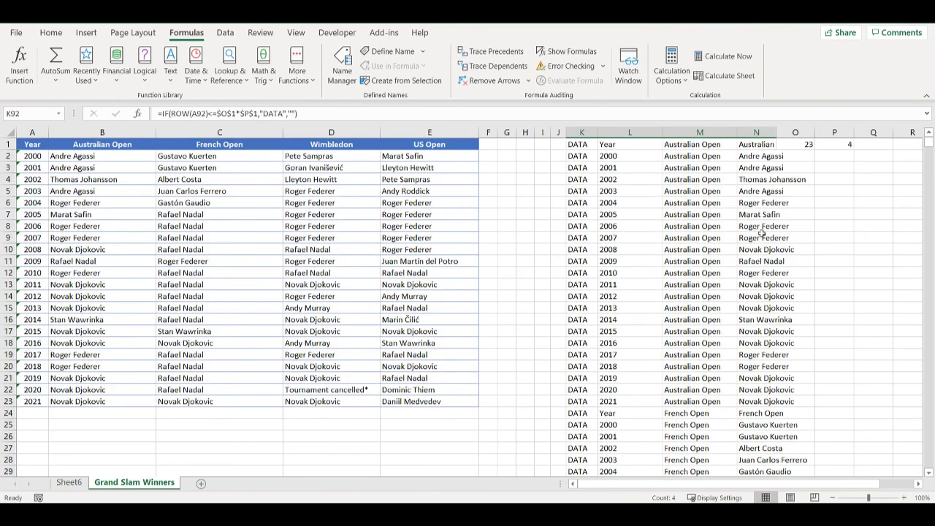
pyautogui.moveTo(580, 145); pyautogui.dragTo(738, 144)
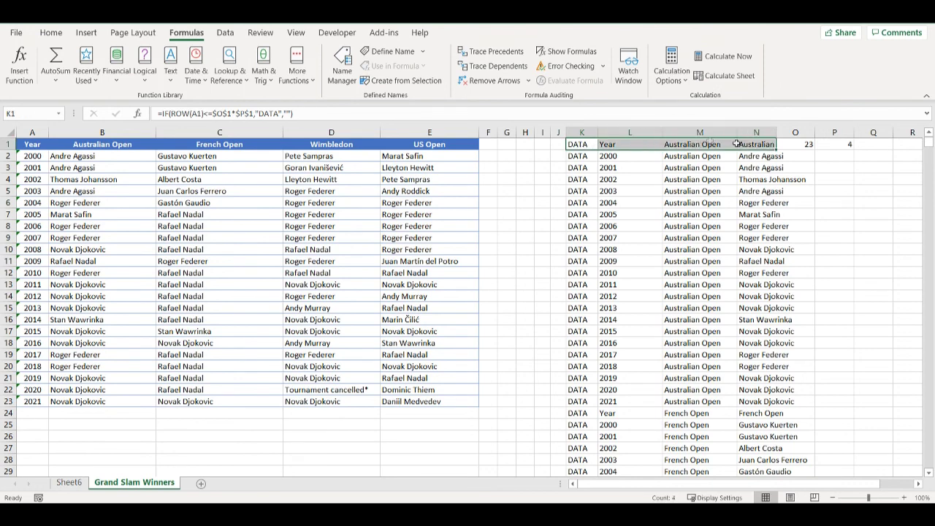
# Filter columns K–N to hide blank DATA rows and repeated Year header rows, leaving 88 records
pyautogui.click(226, 34)
pyautogui.click(502, 63)
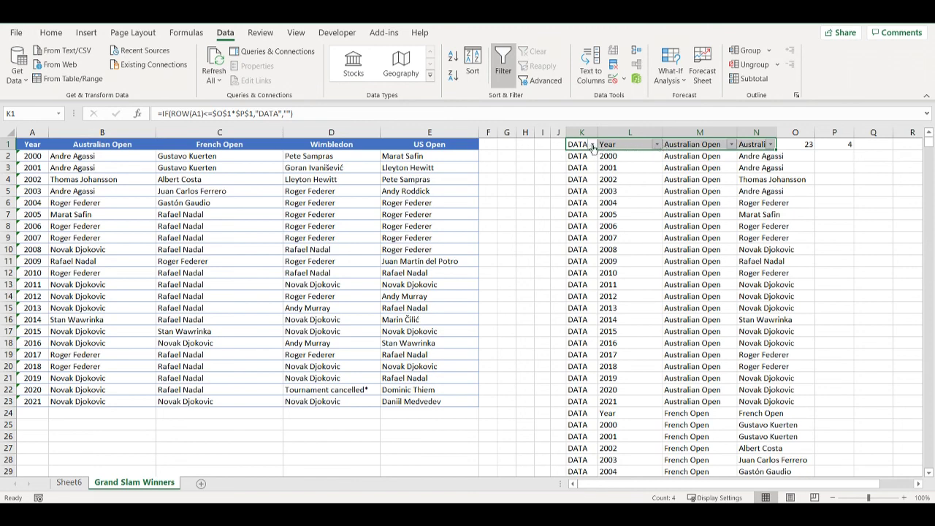
pyautogui.click(592, 145)
pyautogui.click(468, 309)
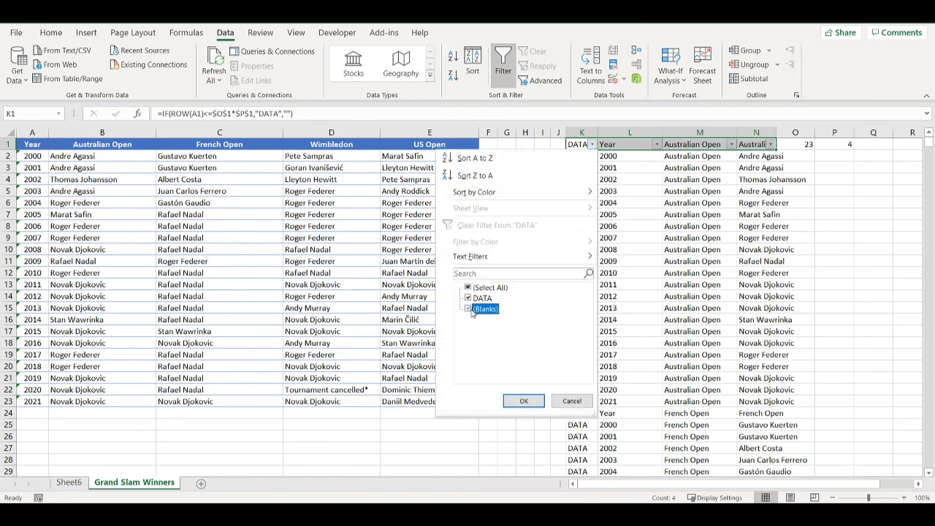
pyautogui.click(523, 402)
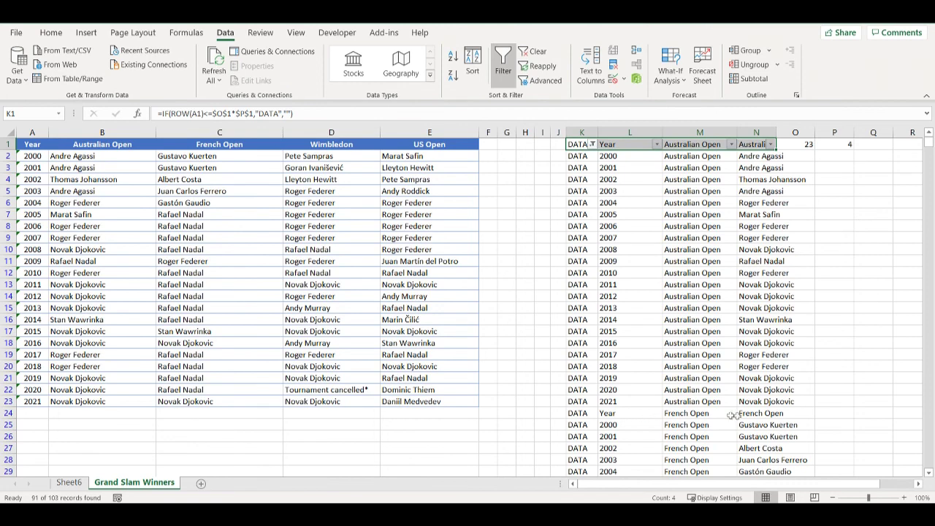
pyautogui.click(620, 413)
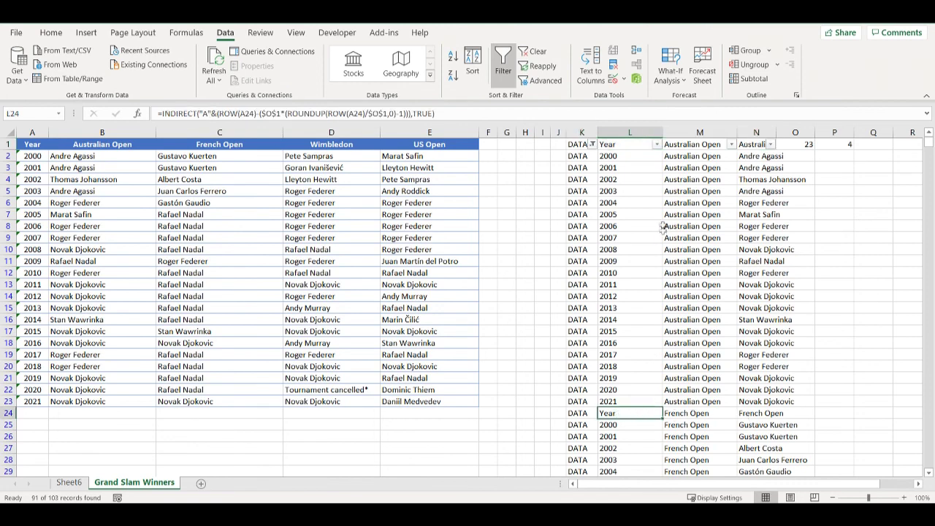
pyautogui.click(657, 145)
pyautogui.scroll(-5, 577, 351)
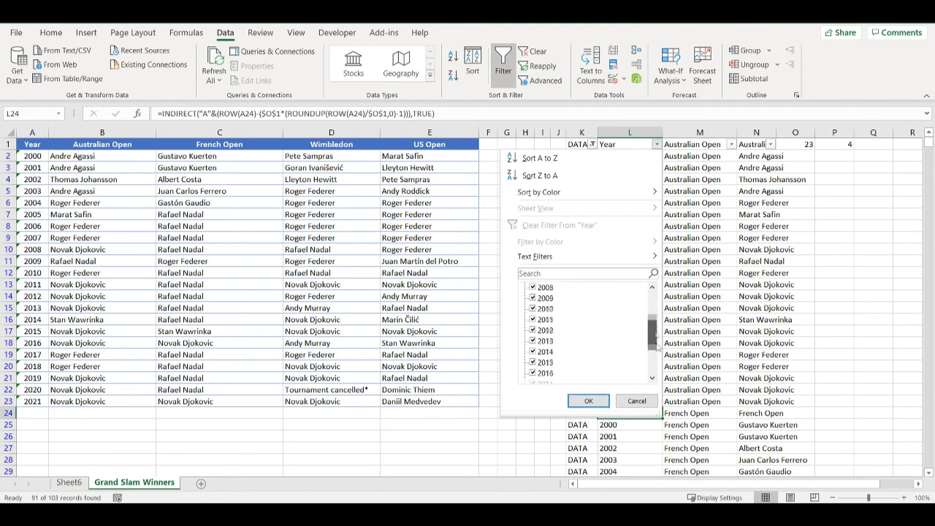
pyautogui.click(533, 373)
pyautogui.click(589, 401)
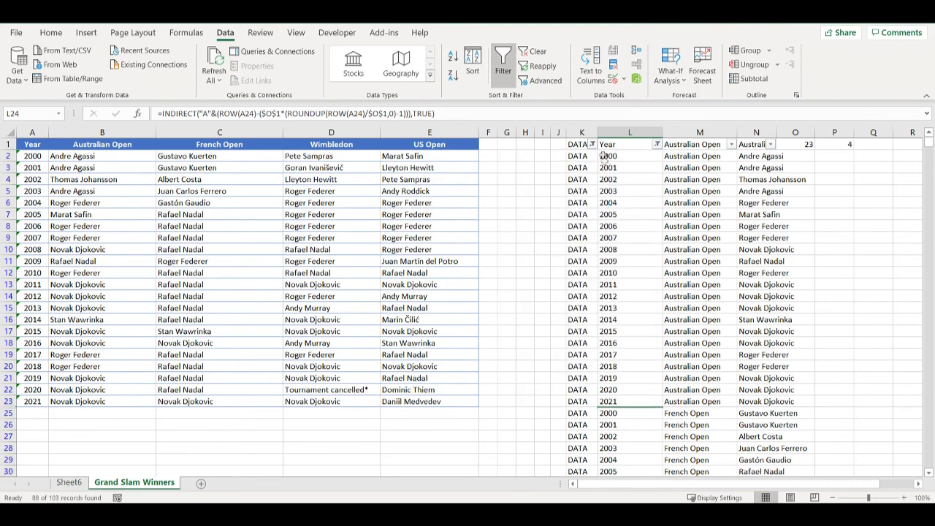
# Copy the filtered range K1:N92 and add a new blank Sheet7
pyautogui.moveTo(578, 144); pyautogui.dragTo(765, 190)
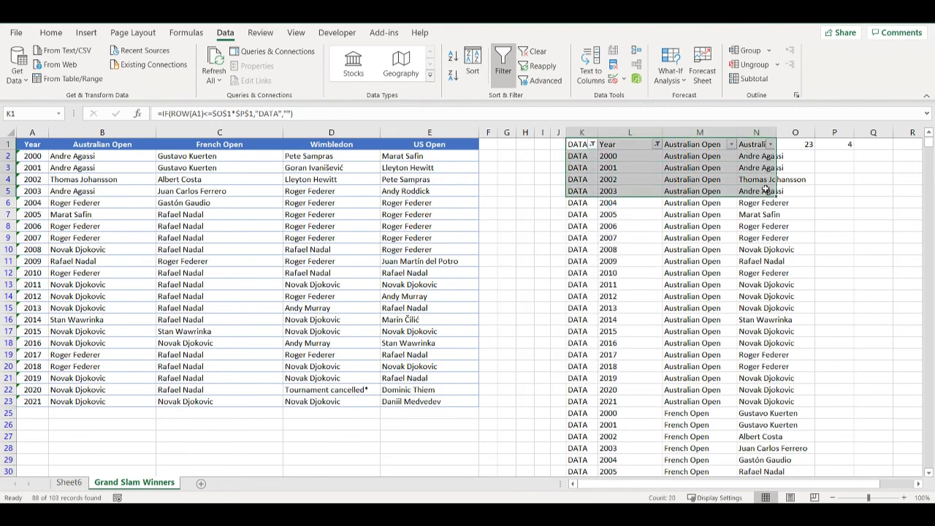
pyautogui.hotkey('ctrl', 'shift', 'Down')
pyautogui.hotkey('ctrl', 'c')
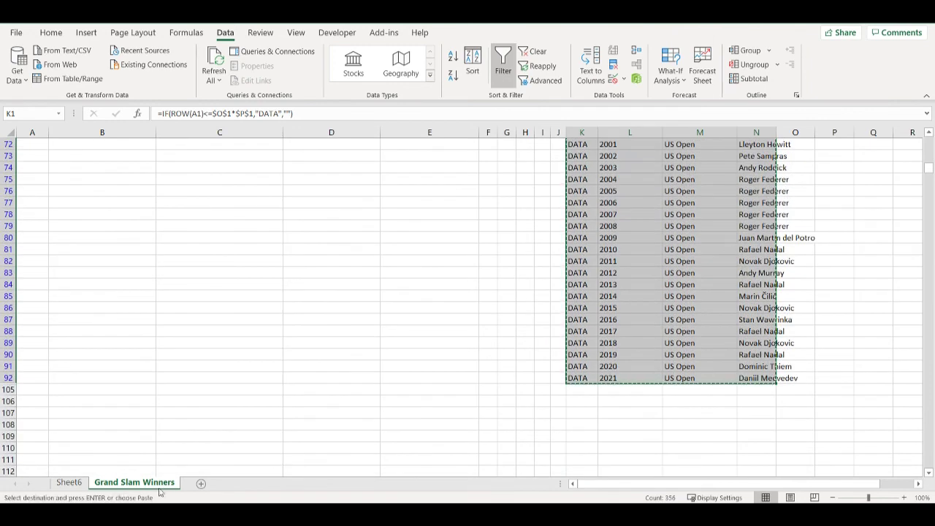
pyautogui.click(201, 483)
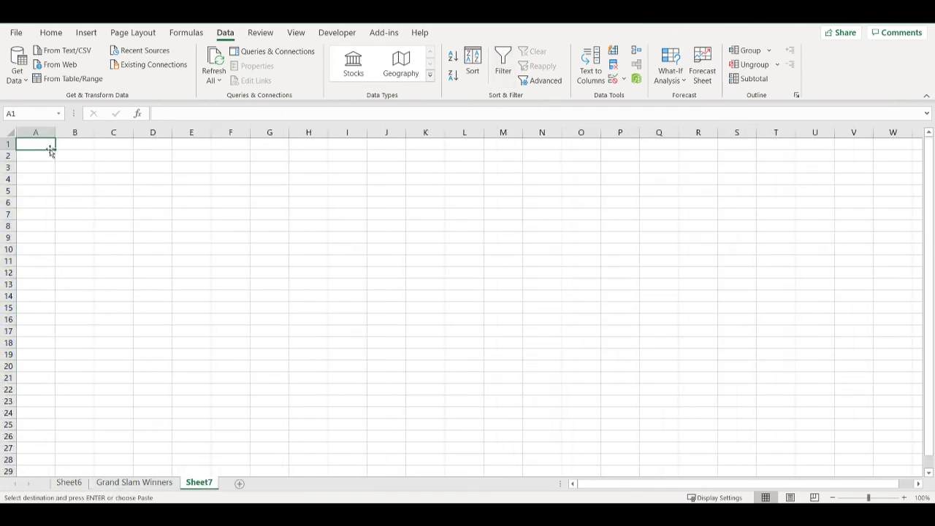
# Paste the records as values into Sheet7 A1 and verify both sheets end at row 89
pyautogui.rightClick(48, 146)
pyautogui.click(94, 206)
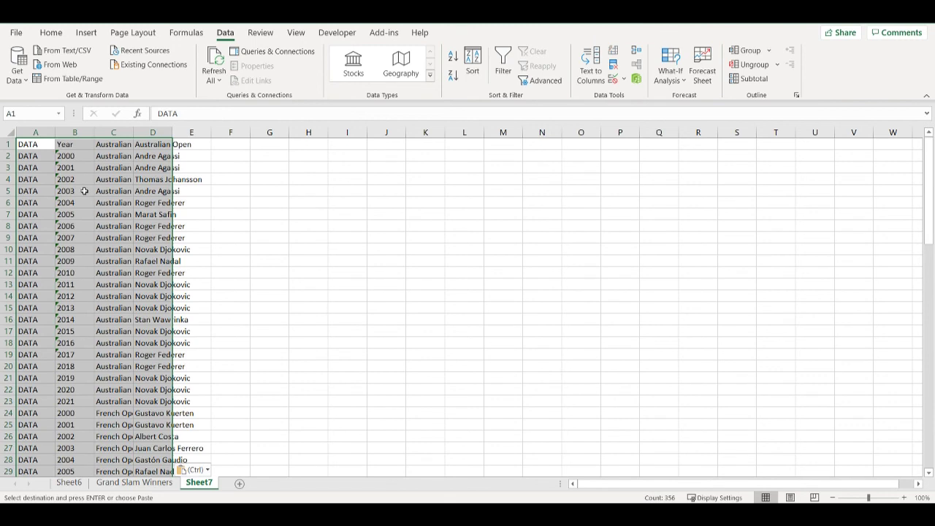
pyautogui.click(78, 486)
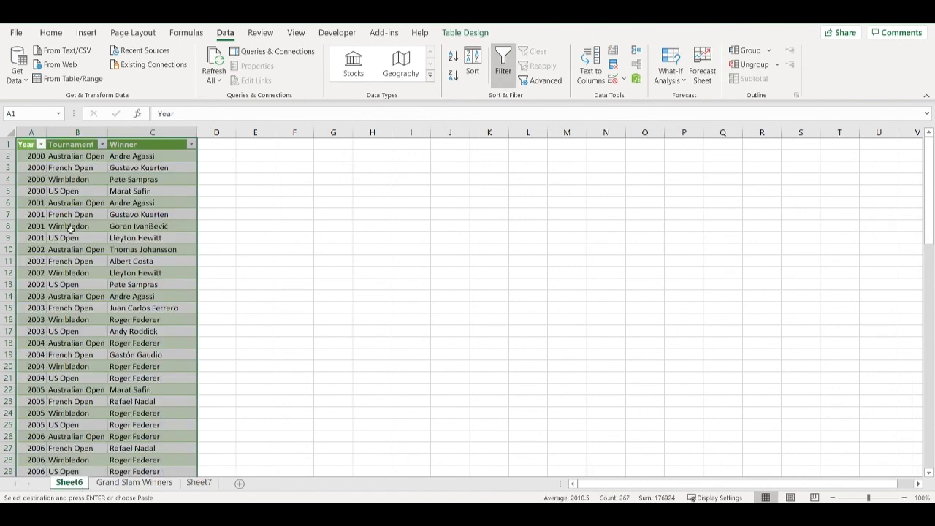
pyautogui.click(21, 179)
pyautogui.click(30, 179)
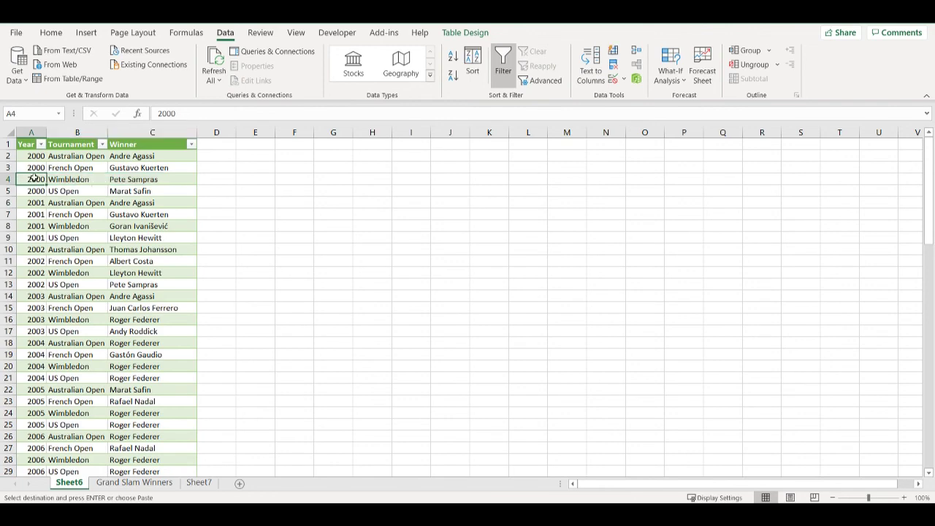
pyautogui.hotkey('ctrl', 'Down')
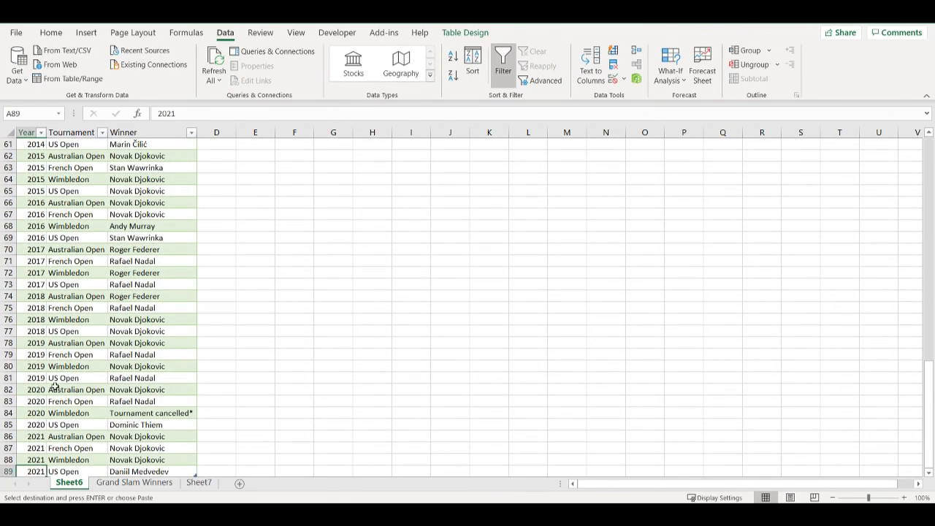
pyautogui.scroll(-2, 55, 391)
pyautogui.click(199, 482)
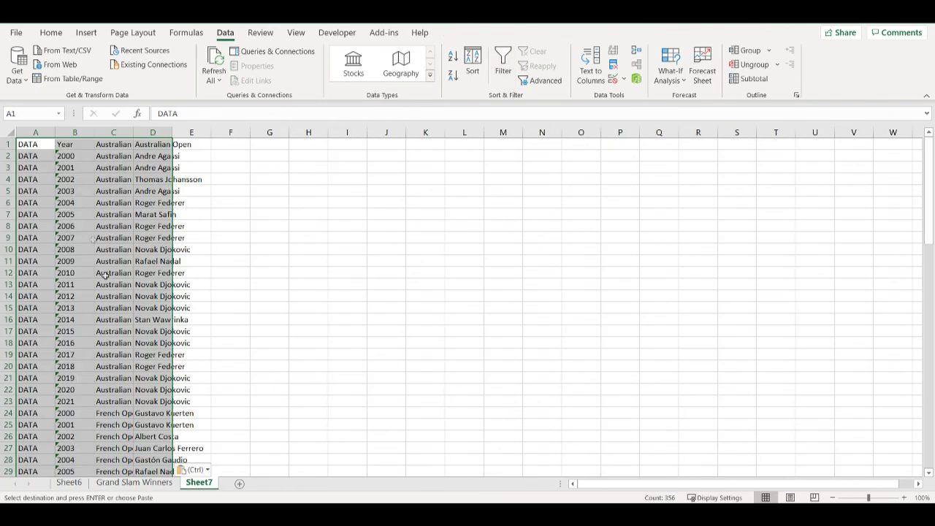
pyautogui.click(42, 156)
pyautogui.hotkey('ctrl', 'Down')
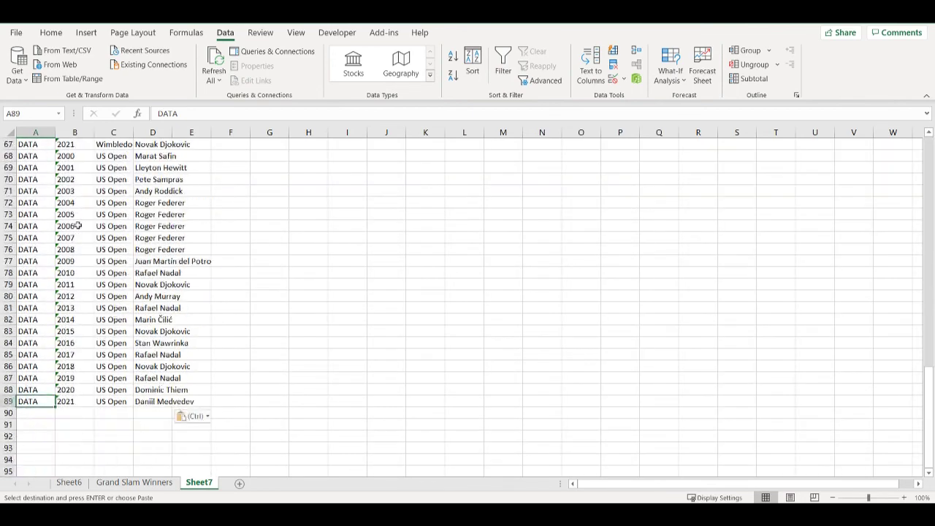
pyautogui.scroll(20, 80, 233)
pyautogui.click(31, 144)
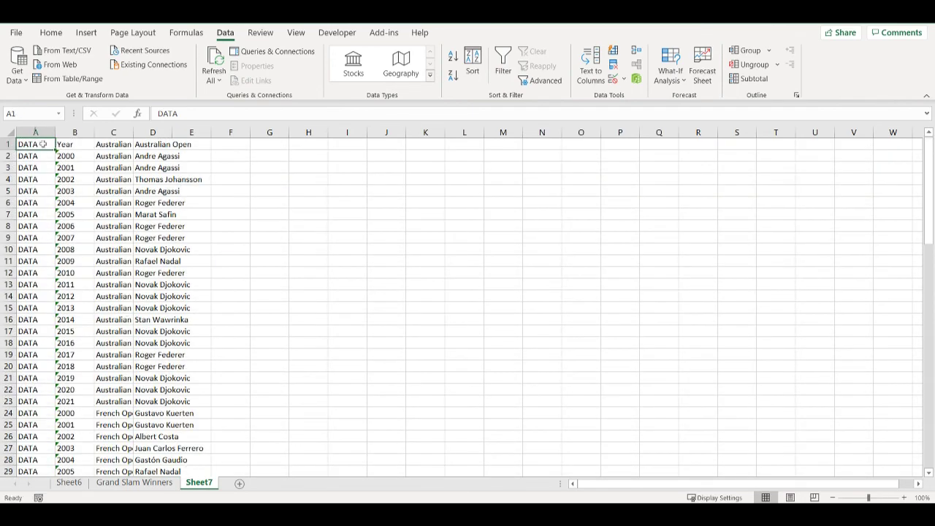
# Title C1 'Tournament' and D1 'Winner', and widen columns C and D to fit
pyautogui.click(116, 145)
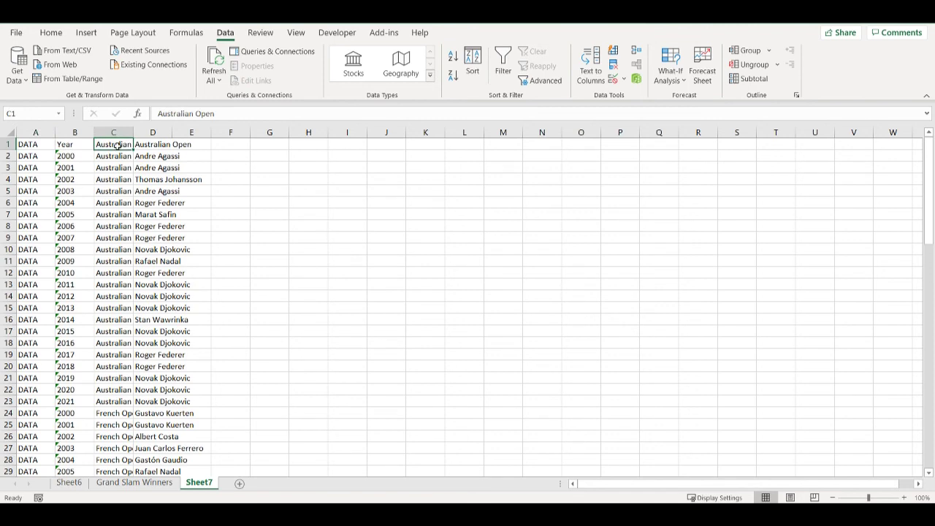
pyautogui.write('Tourn')
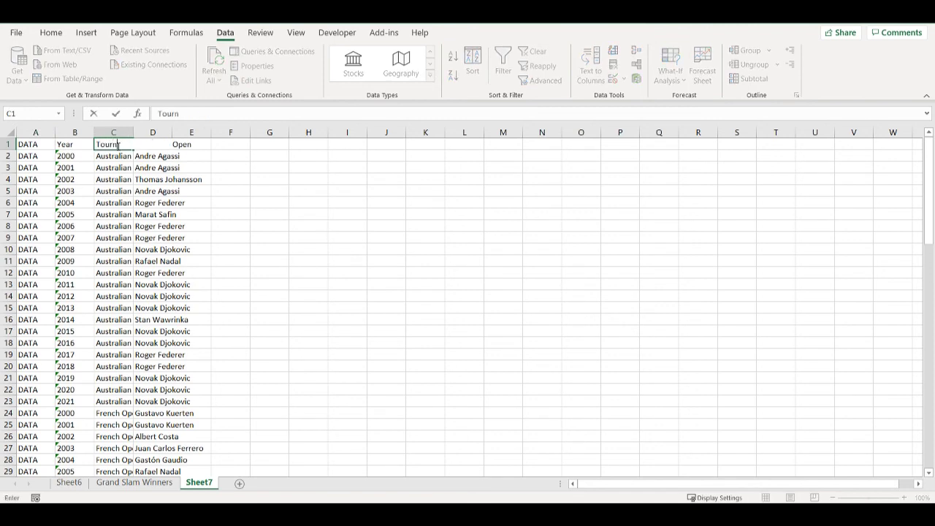
pyautogui.write('ament')
pyautogui.press('Return')
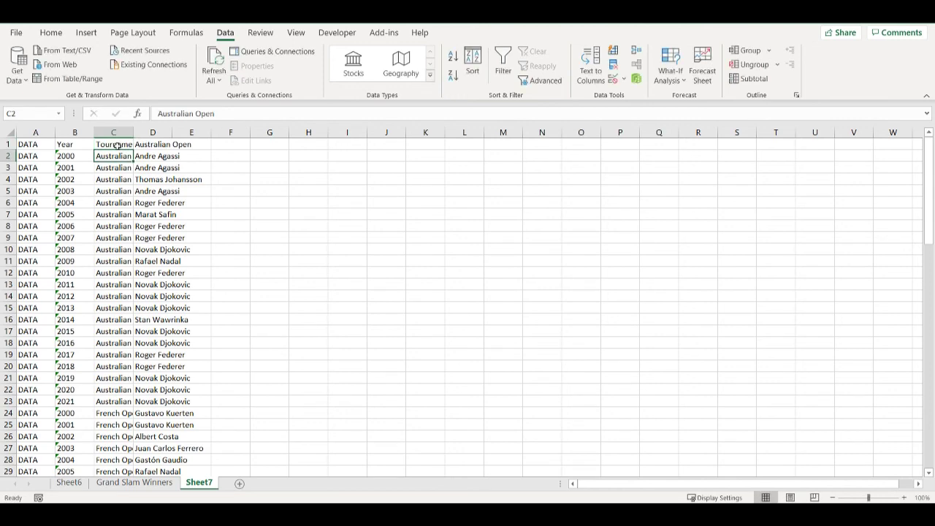
pyautogui.press('Up')
pyautogui.press('Right')
pyautogui.write('Winner')
pyautogui.press('Return')
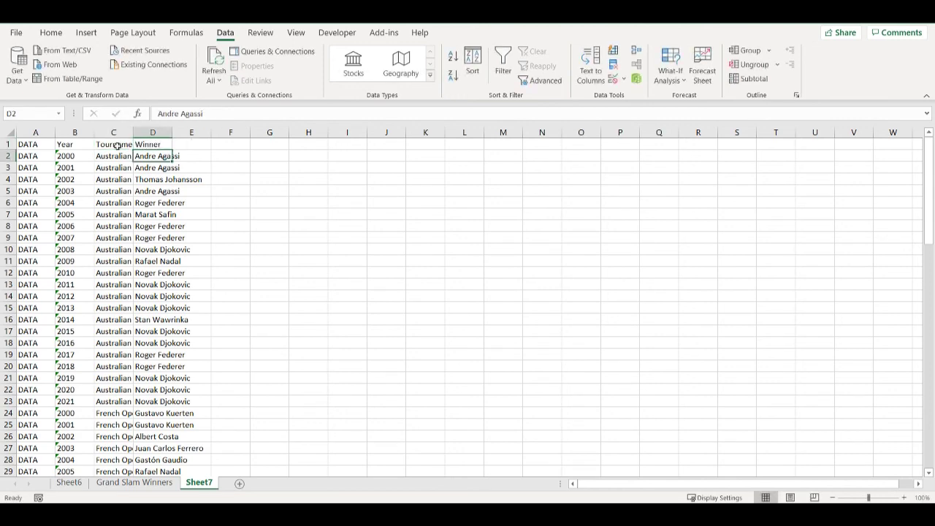
pyautogui.moveTo(133, 132); pyautogui.dragTo(136, 132)
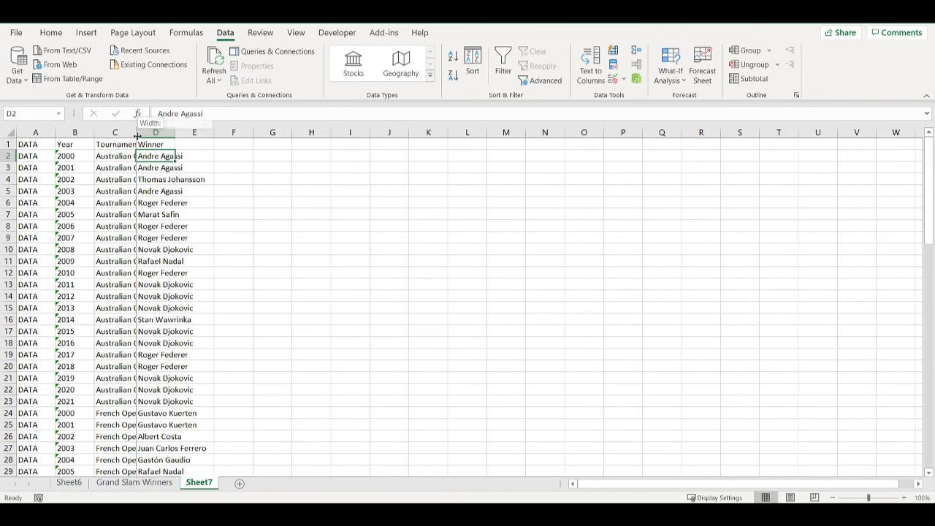
pyautogui.doubleClick(135, 132)
pyautogui.moveTo(202, 132); pyautogui.dragTo(29, 144)
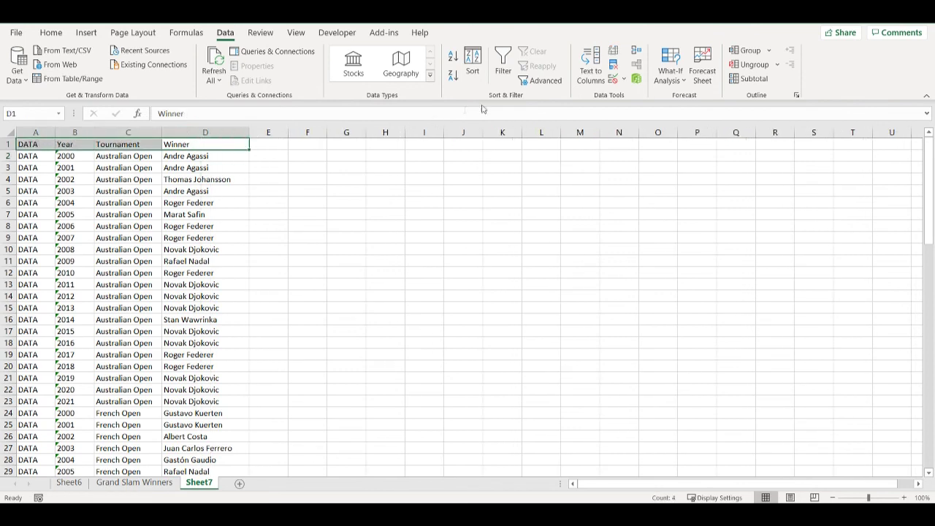
# Sort the Sheet7 records by Year, oldest first, and compare against Sheet6
pyautogui.click(502, 62)
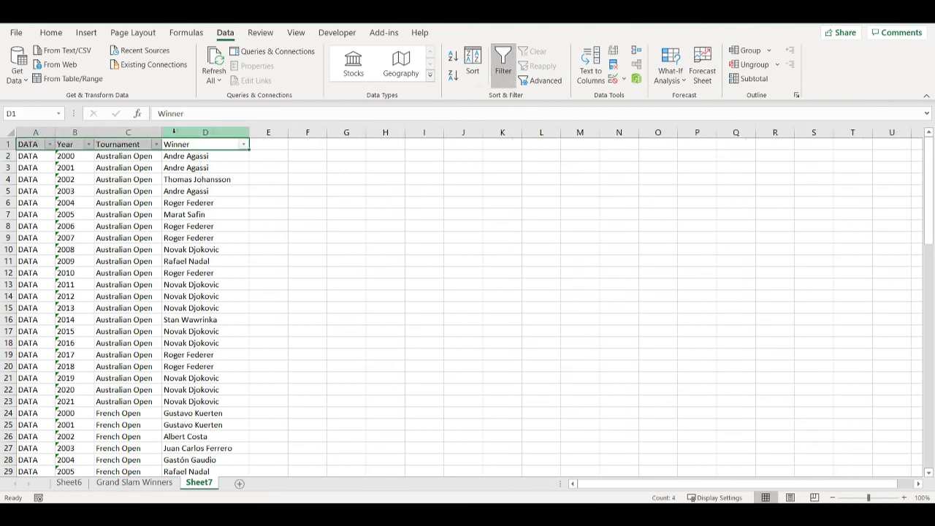
pyautogui.click(89, 144)
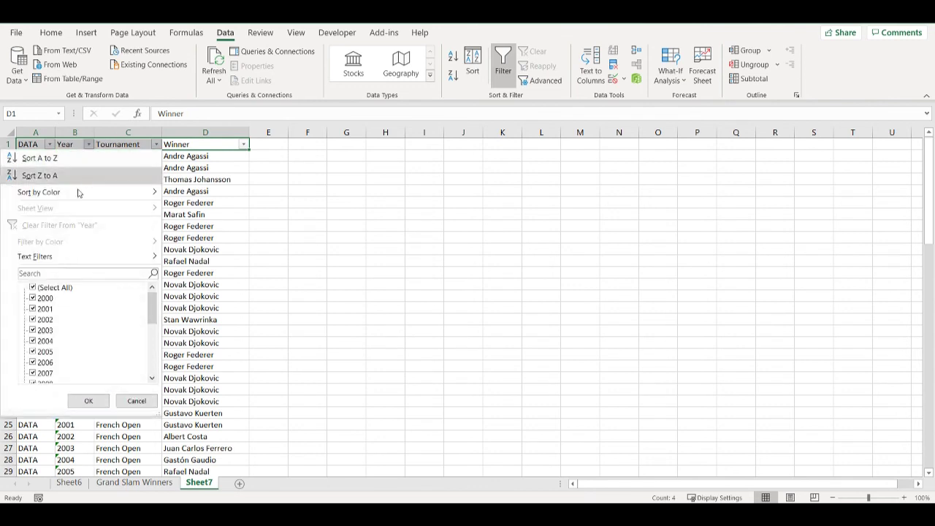
pyautogui.click(54, 158)
pyautogui.click(143, 167)
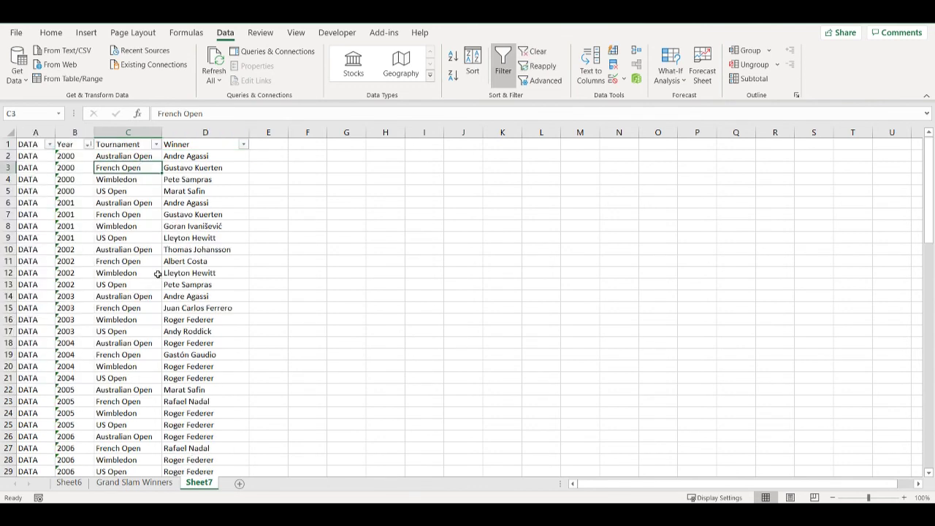
pyautogui.click(69, 483)
pyautogui.click(199, 483)
# Remove the filter from the unpivoted data on the Grand Slam Winners sheet
pyautogui.click(135, 482)
pyautogui.scroll(20, 280, 292)
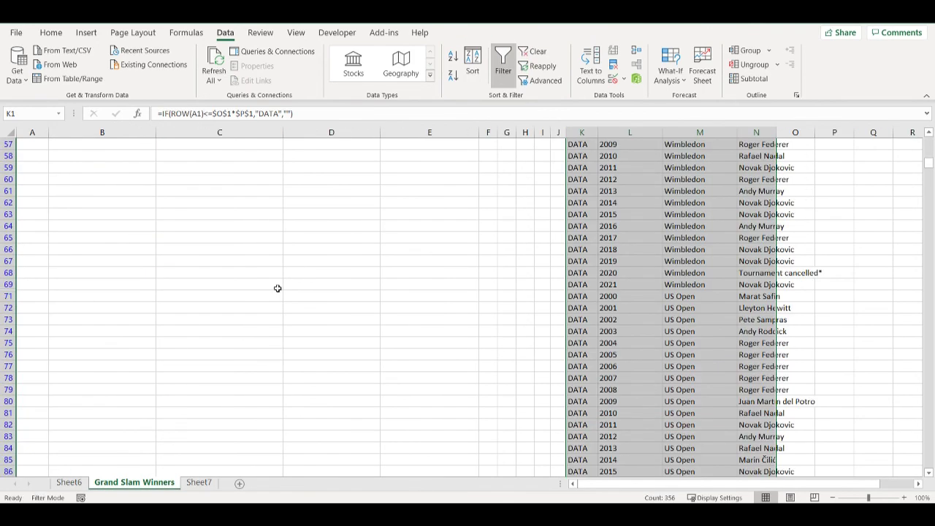
pyautogui.scroll(2, 860, 159)
pyautogui.click(630, 179)
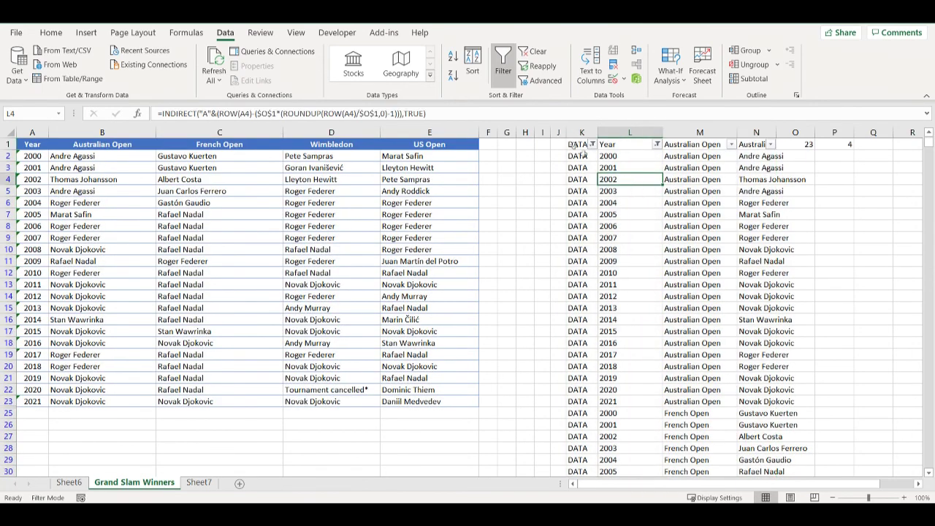
pyautogui.click(502, 70)
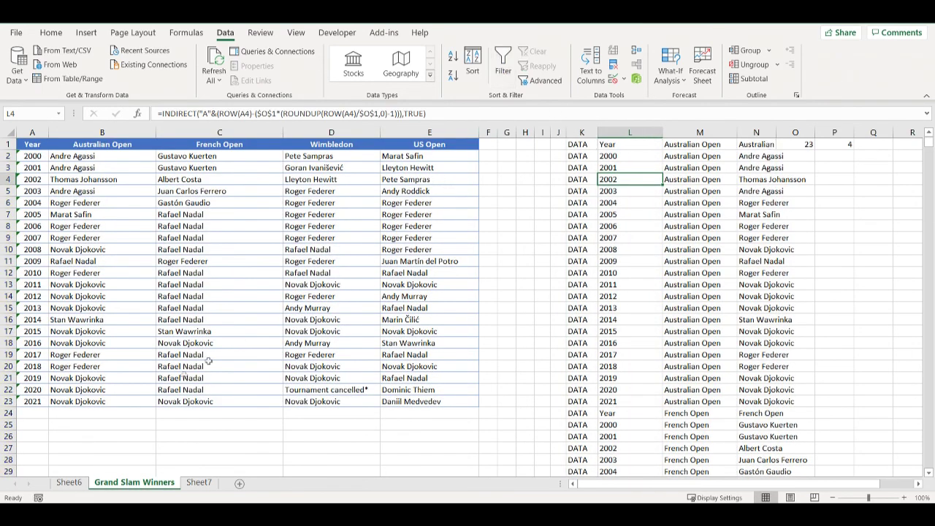
# Fill the 2021 row A23:E23 down to add 2022 and 2023 rows
pyautogui.click(31, 402)
pyautogui.moveTo(55, 402); pyautogui.dragTo(420, 403)
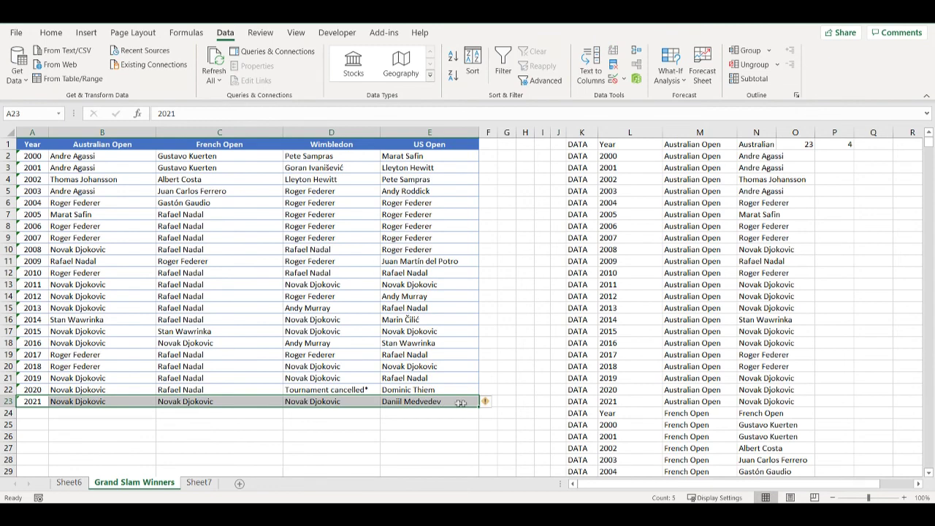
pyautogui.moveTo(481, 408); pyautogui.dragTo(483, 431)
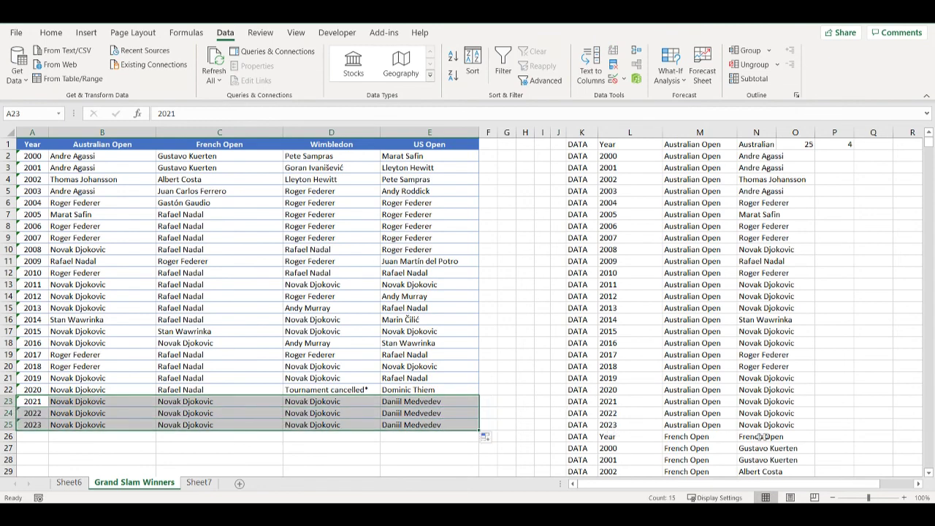
pyautogui.click(417, 437)
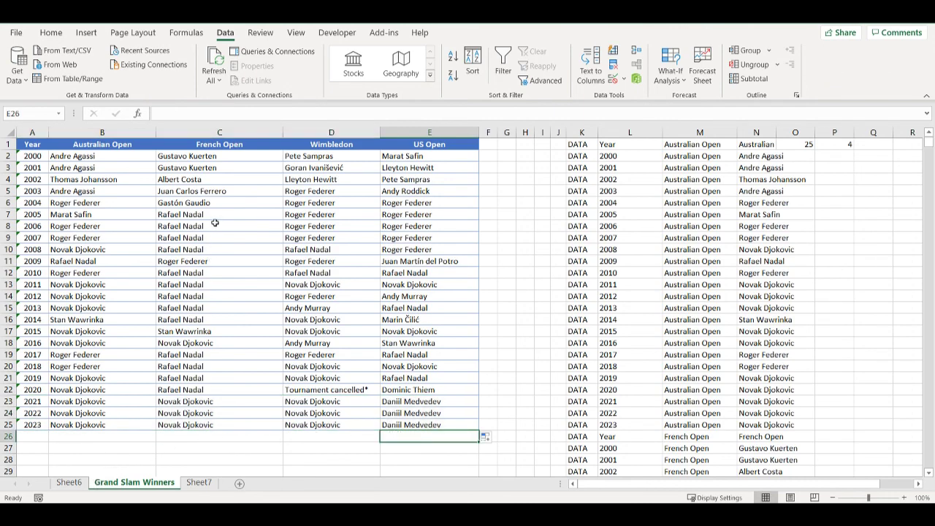
pyautogui.click(69, 483)
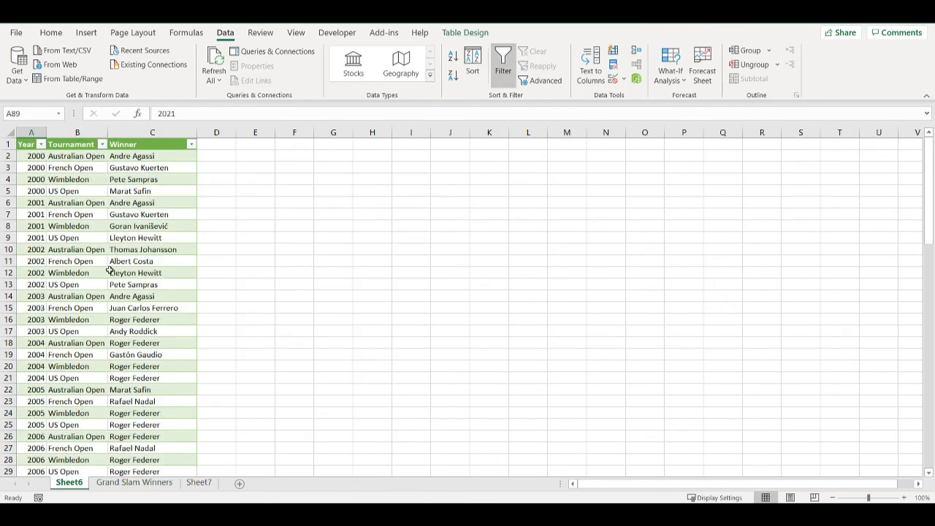
pyautogui.click(133, 483)
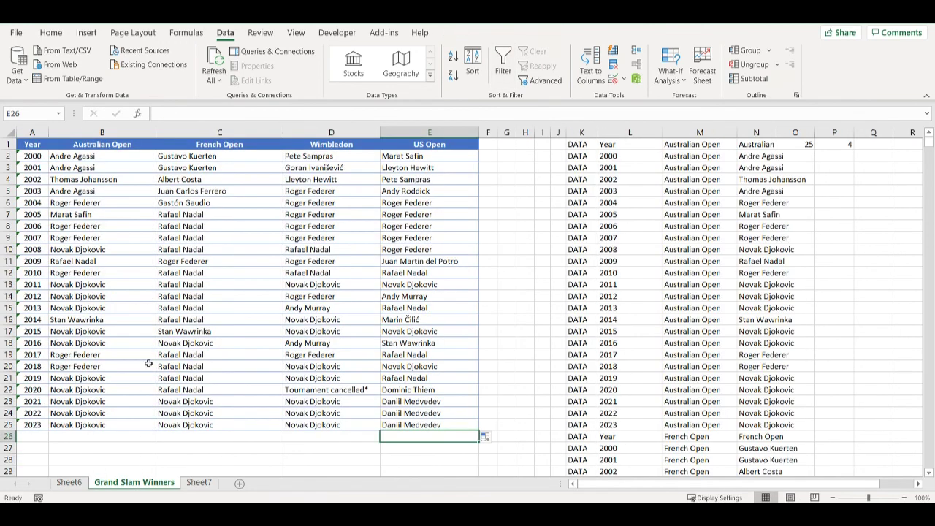